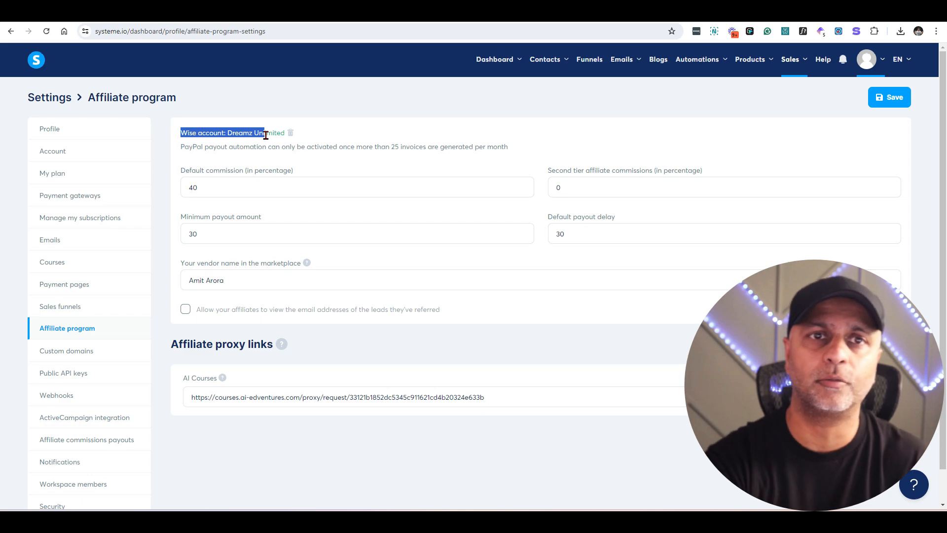
Step: Review the affiliate program's payout account, default and second tier commissions, minimum payout amount, payout delay and marketplace vendor name
left_click(245, 143)
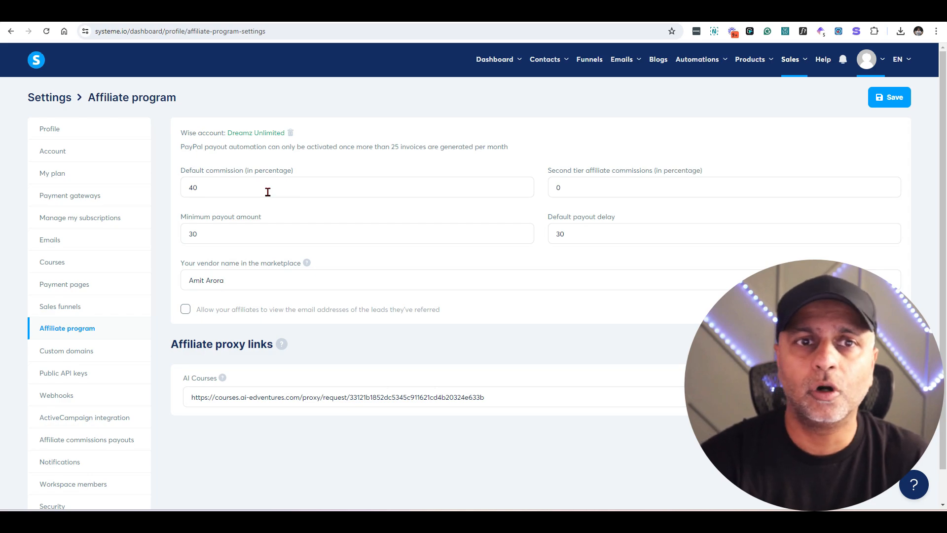
left_click_drag(547, 170, 616, 176)
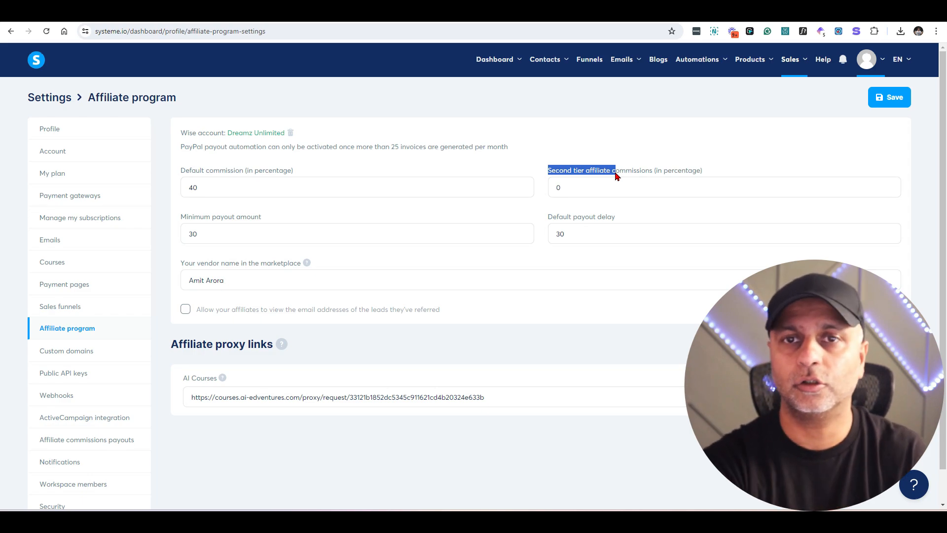
left_click(606, 191)
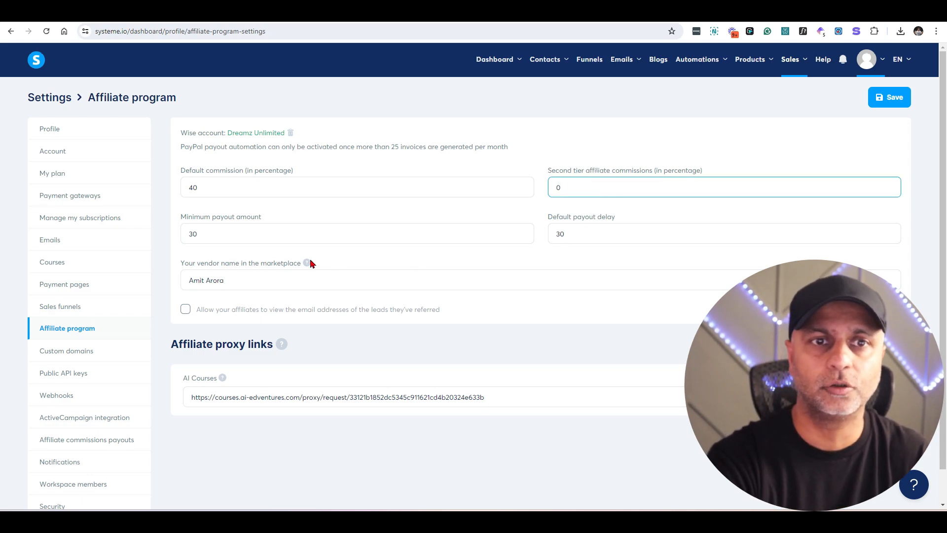
left_click_drag(213, 233, 182, 234)
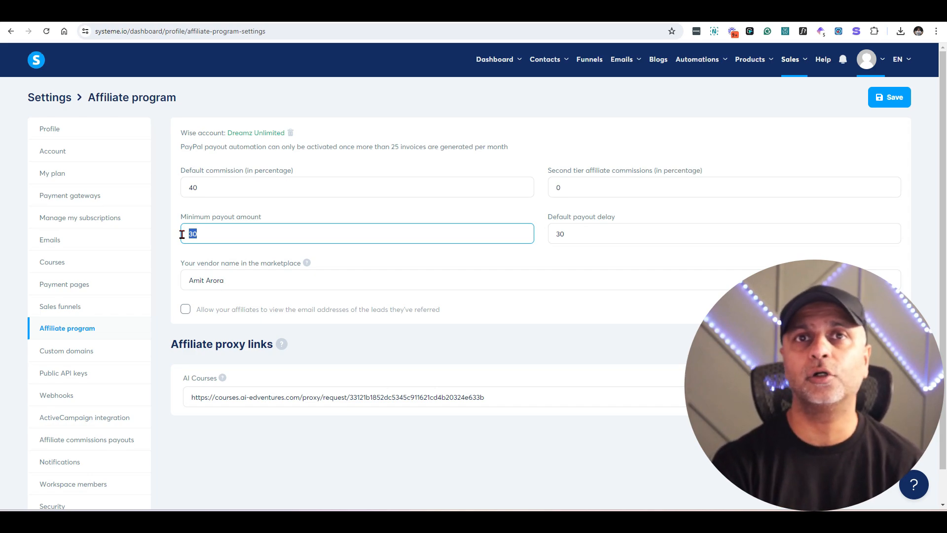
left_click(548, 217)
left_click_drag(548, 216, 609, 230)
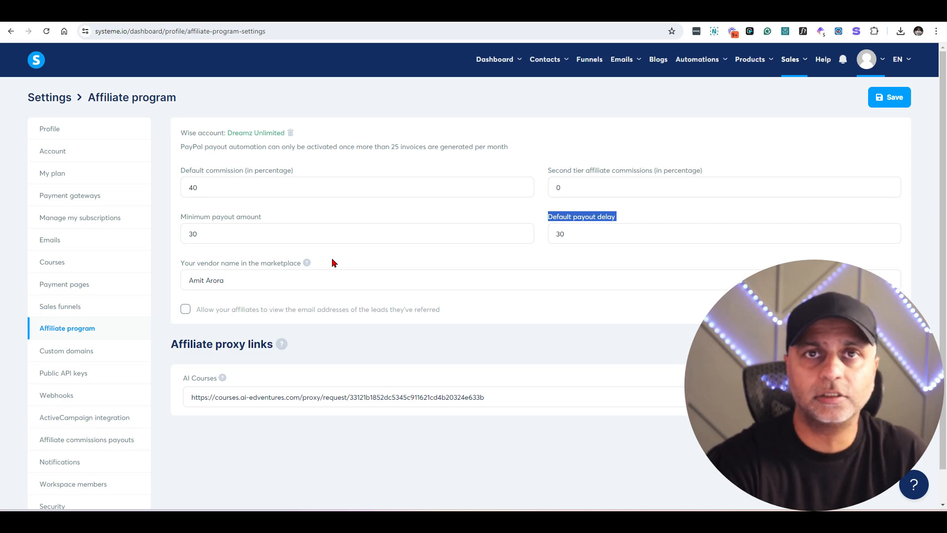
left_click_drag(228, 285, 184, 282)
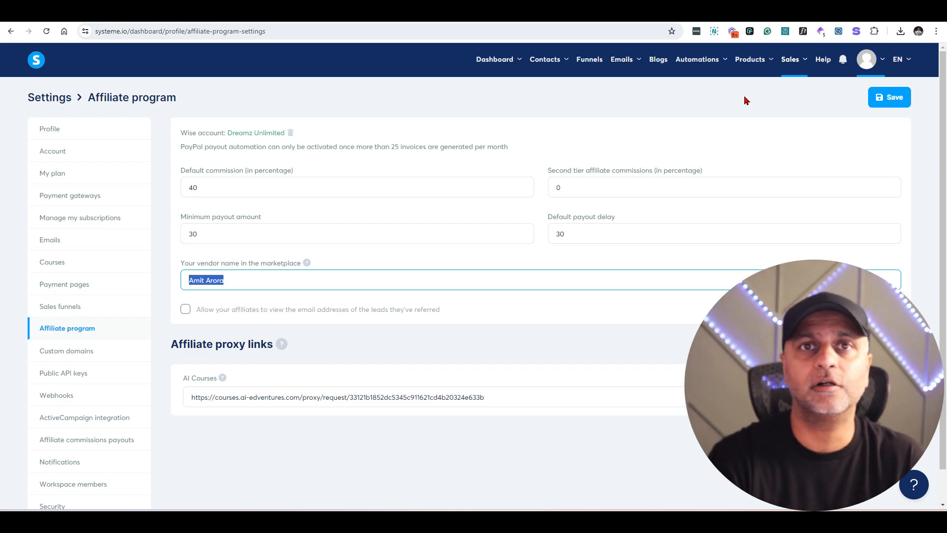
mouse_move(507, 70)
left_click(495, 140)
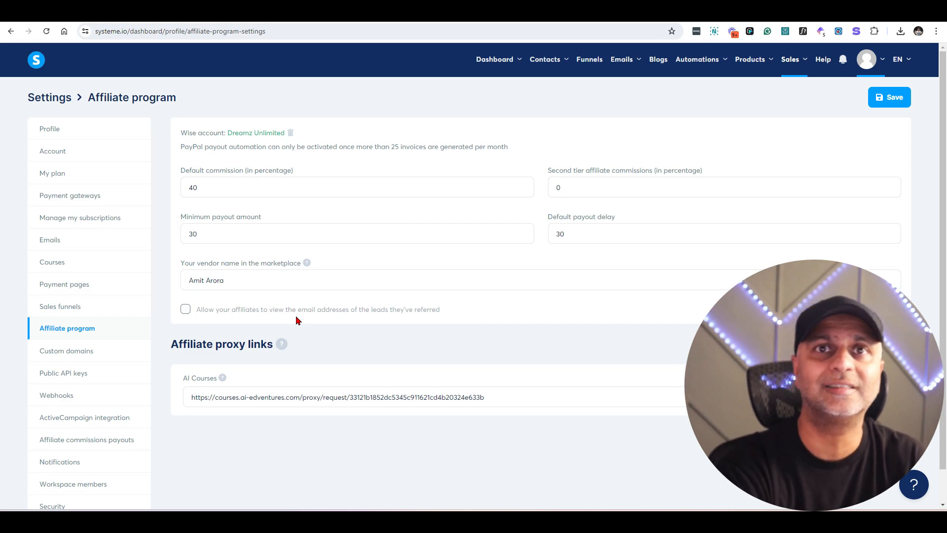
Step: Try allowing affiliates to view referred leads' email addresses, switch it off again, and read the affiliate proxy links explanation
left_click(295, 309)
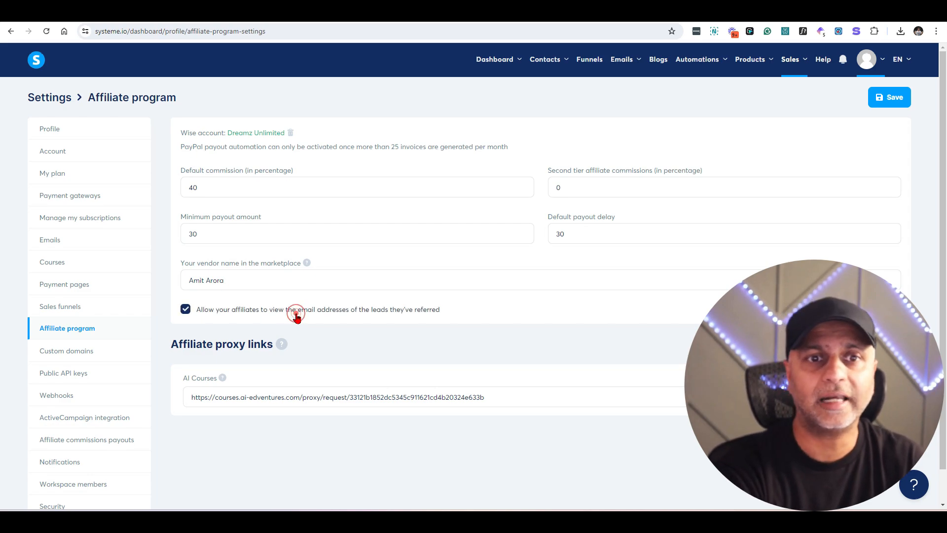
left_click(295, 311)
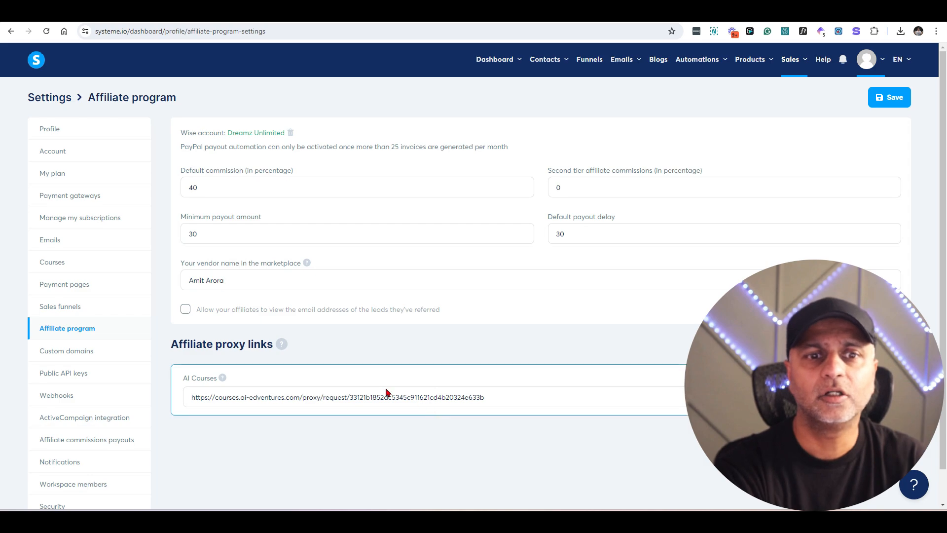
mouse_move(282, 346)
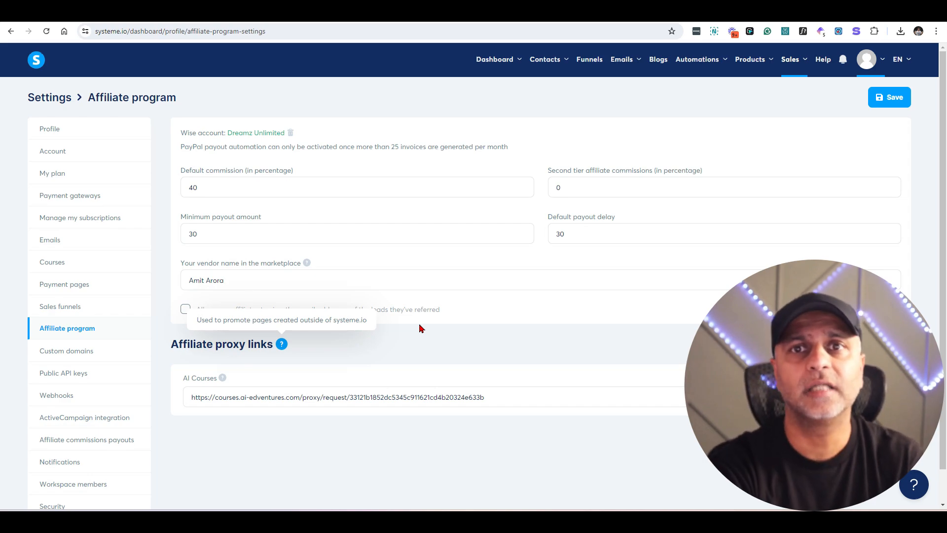
Step: Open the affiliate program dashboard and examine the payout delay and affiliate commission of the listed commission structures
mouse_move(802, 65)
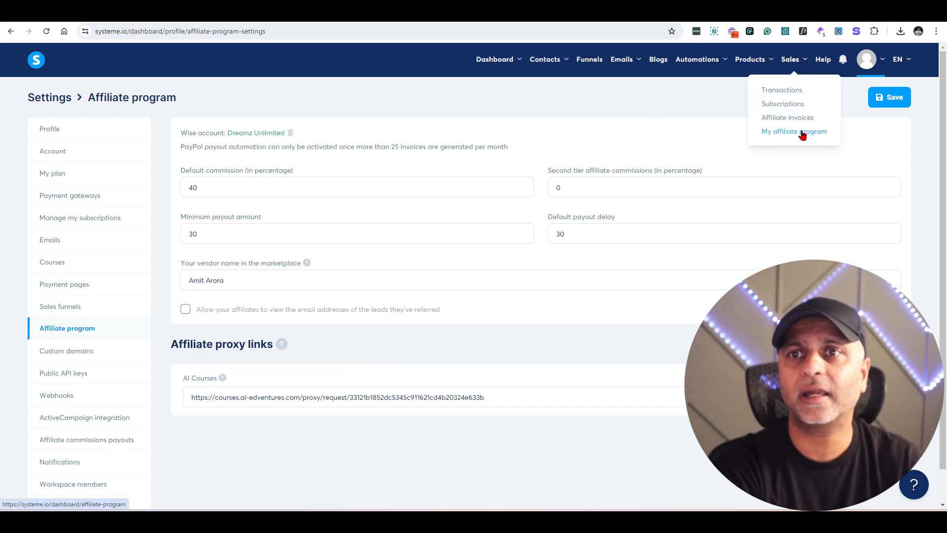
left_click(802, 132)
scroll(557, 344, "down", 1)
scroll(558, 343, "down", 6)
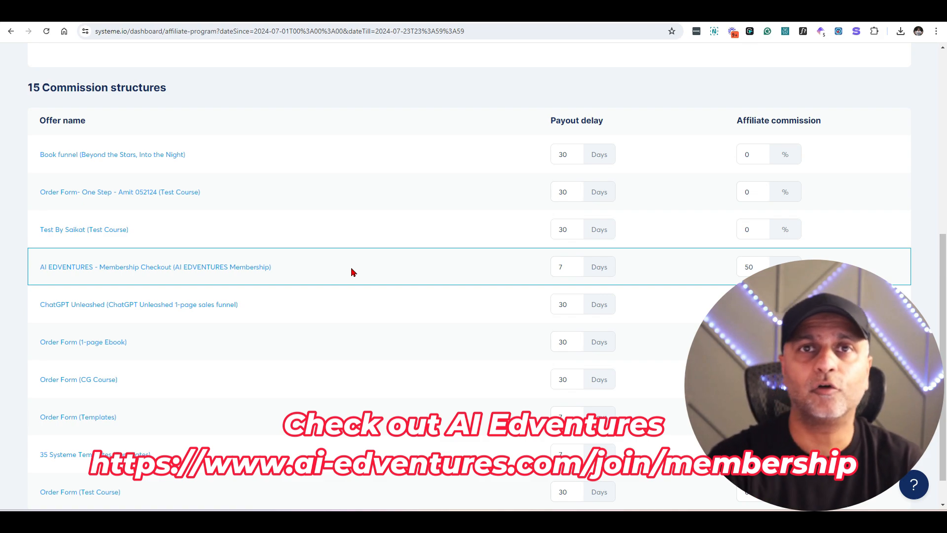
scroll(353, 273, "up", 1)
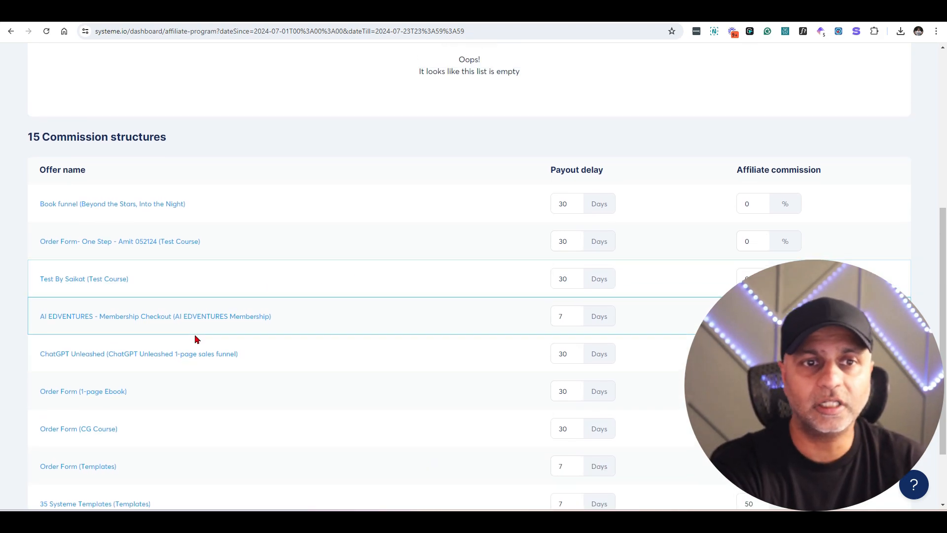
scroll(649, 402, "up", 6)
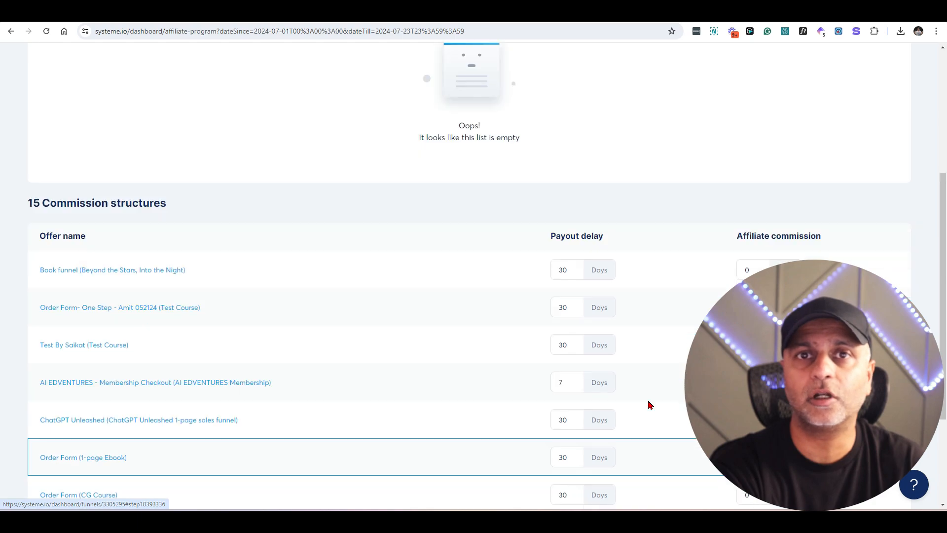
Step: Open the AI EDVENTURES Membership funnel from the funnels list
left_click(590, 59)
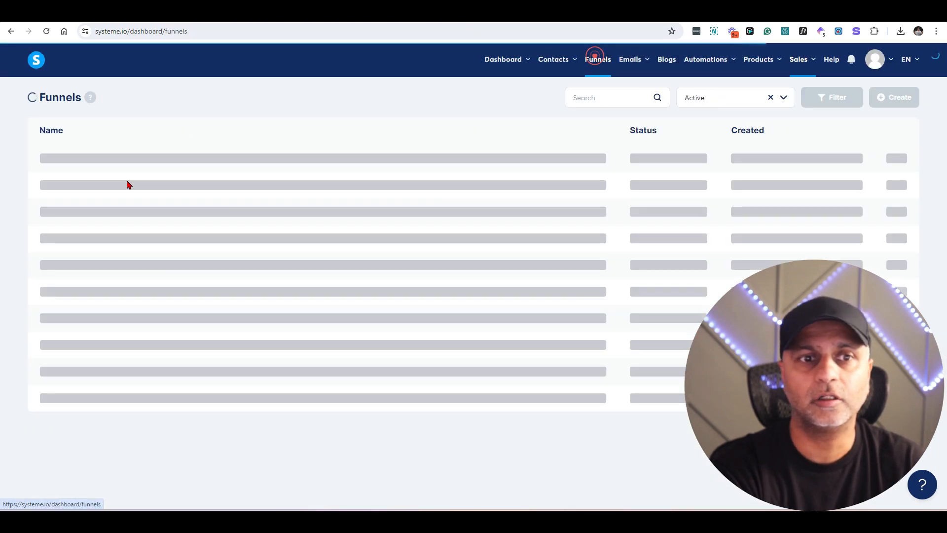
left_click(94, 265)
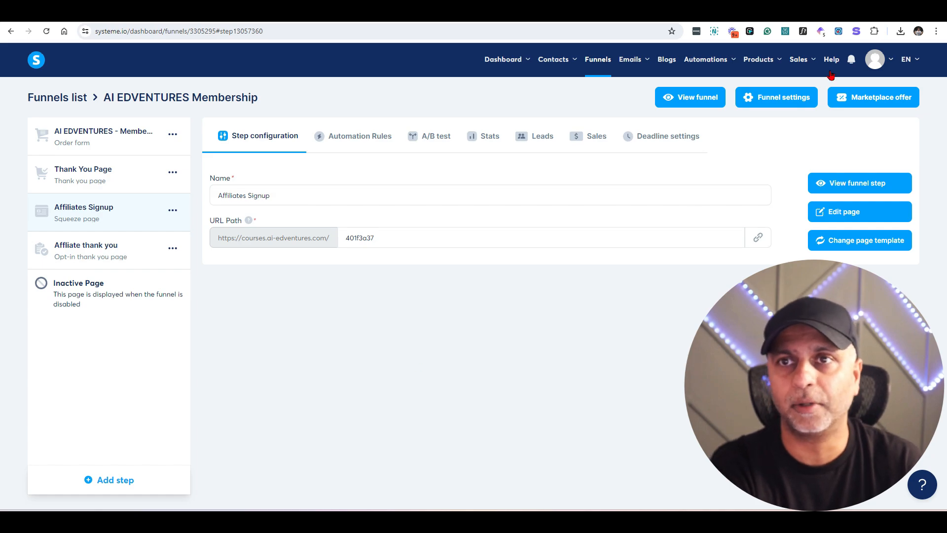
Step: Open the AI EDVENTURES - Membership Checkout offer from the affiliate dashboard's commission structures and examine its affiliate commission and payout delay
mouse_move(802, 58)
left_click(801, 131)
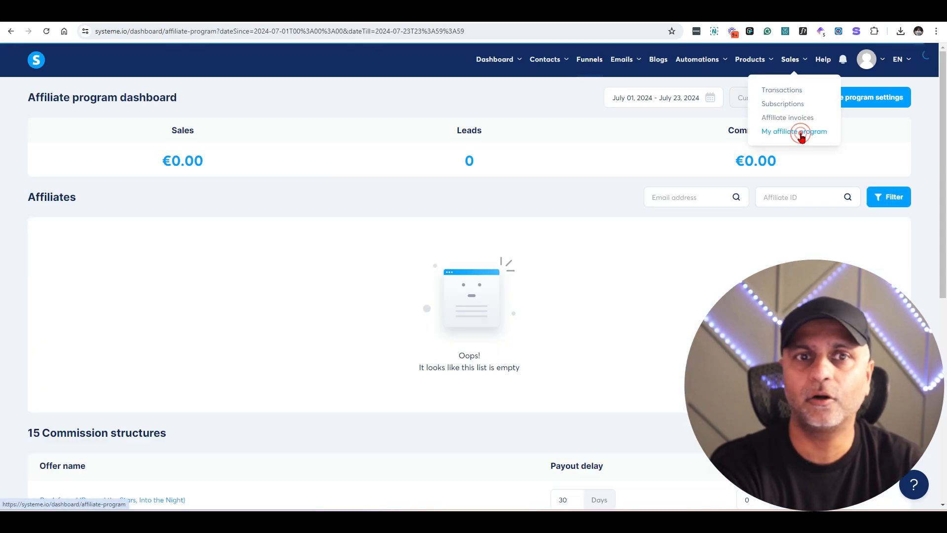
scroll(468, 380, "down", 6)
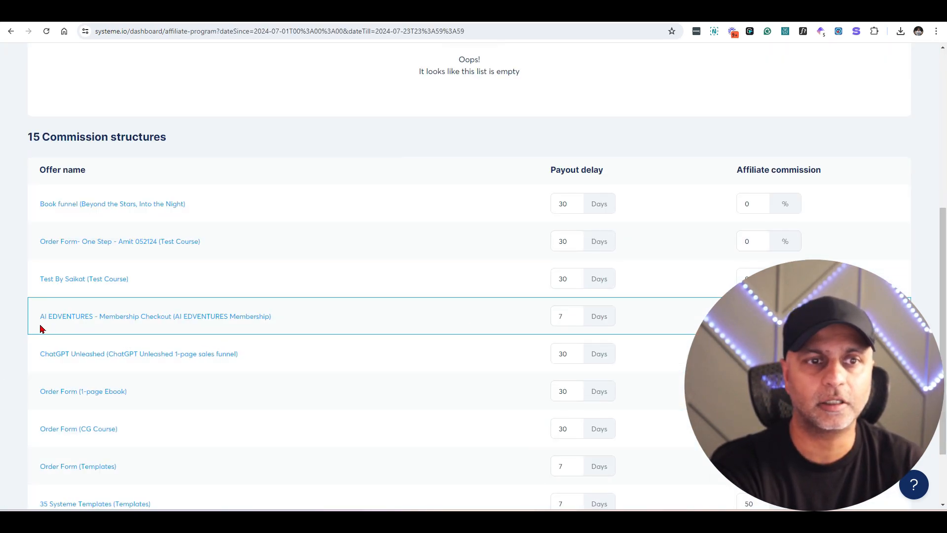
left_click(135, 318)
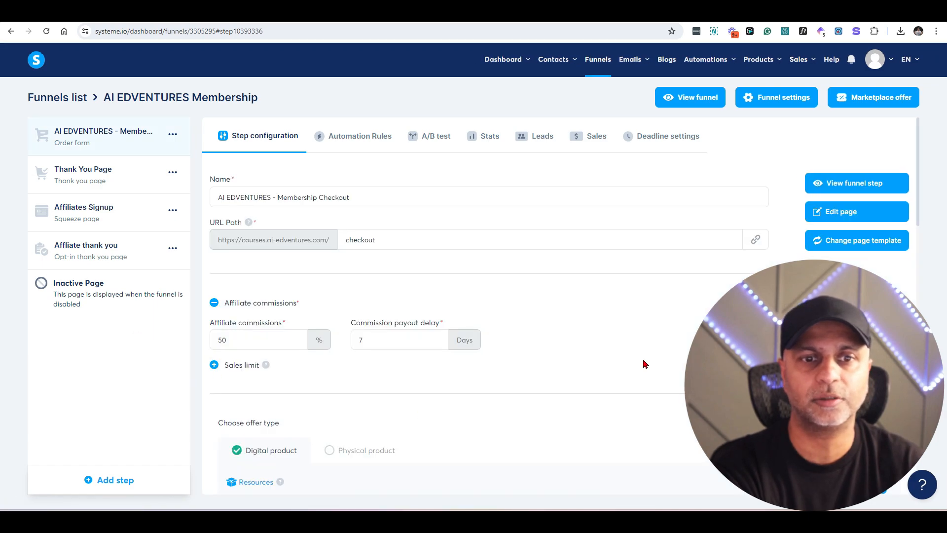
scroll(645, 364, "down", 1)
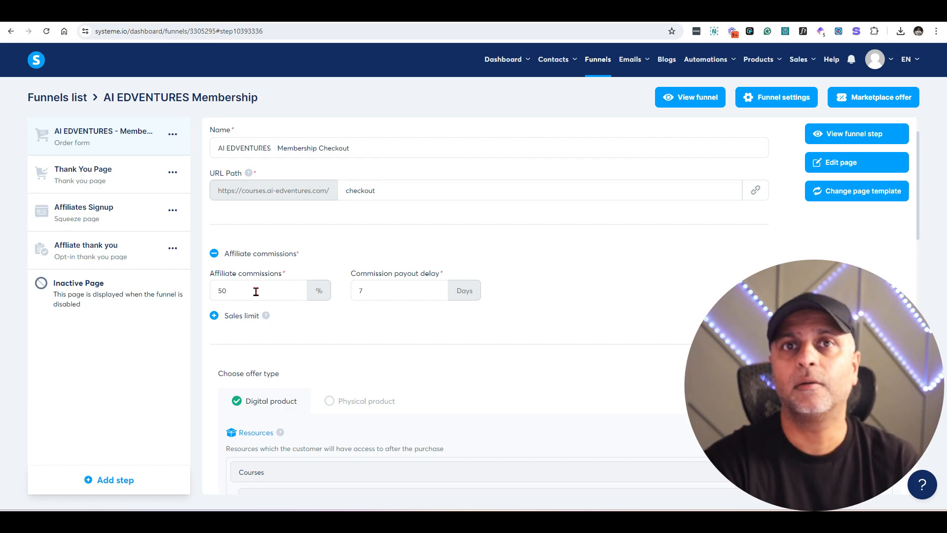
scroll(666, 273, "up", 1)
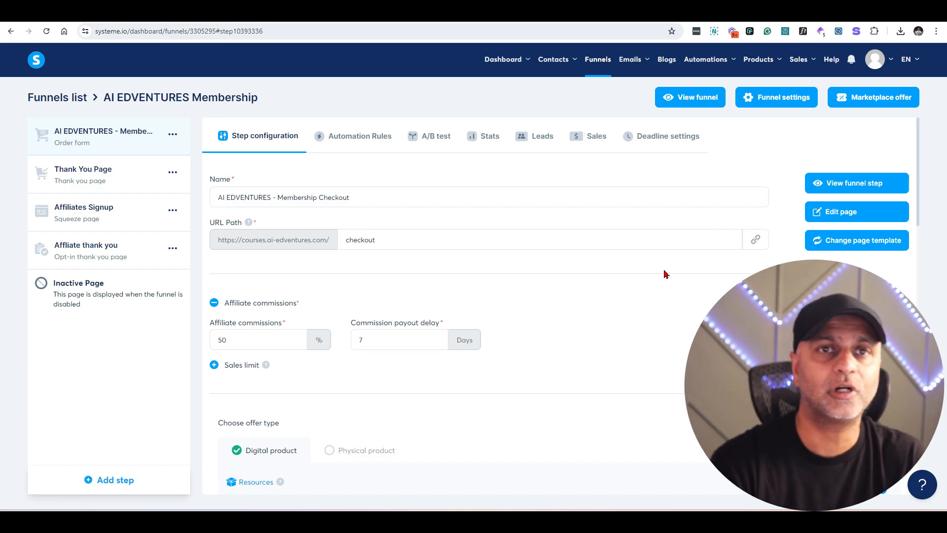
Step: Preview the live membership checkout page, return to the funnel editor, and open the Thank You Page step
left_click(894, 192)
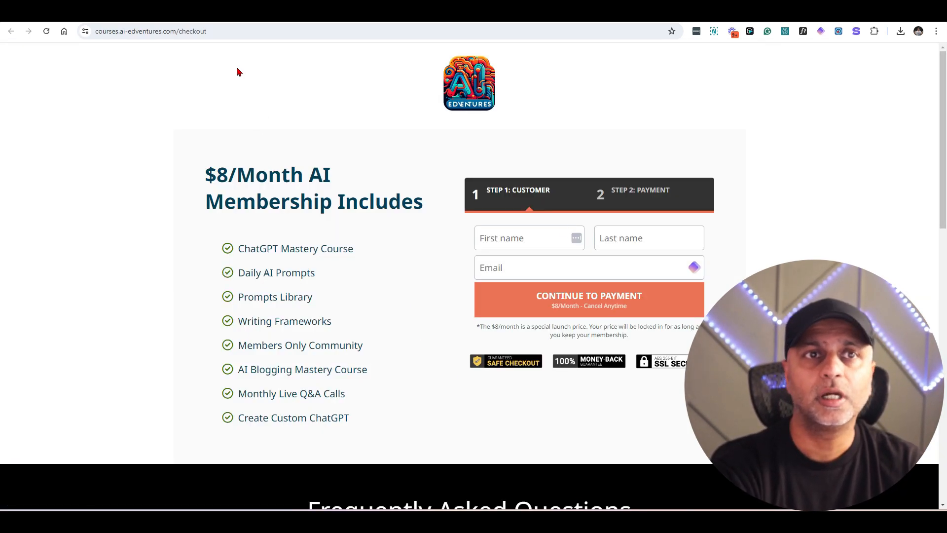
left_click(113, 12)
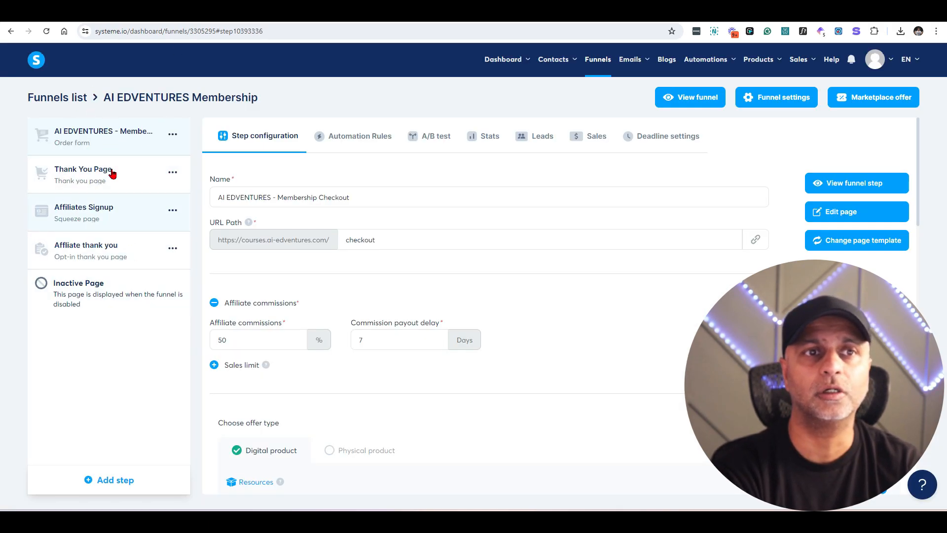
left_click(68, 169)
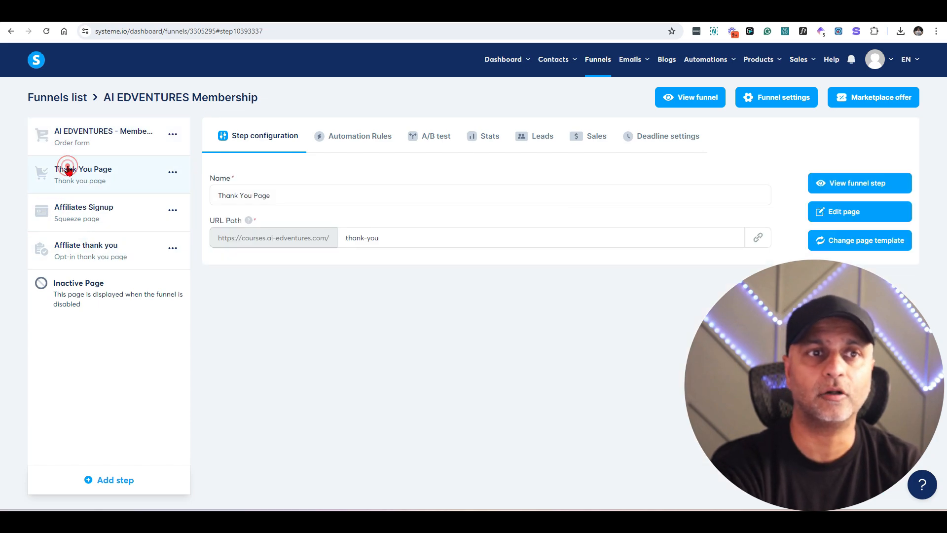
Step: View the live page of the Affiliates Signup step and submit its form with the test affiliate's email address
left_click(122, 216)
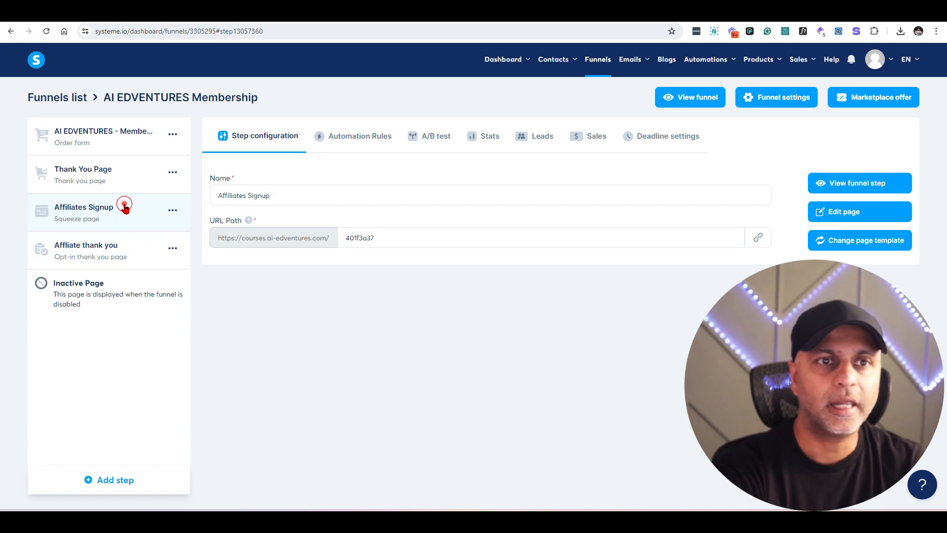
left_click(890, 187)
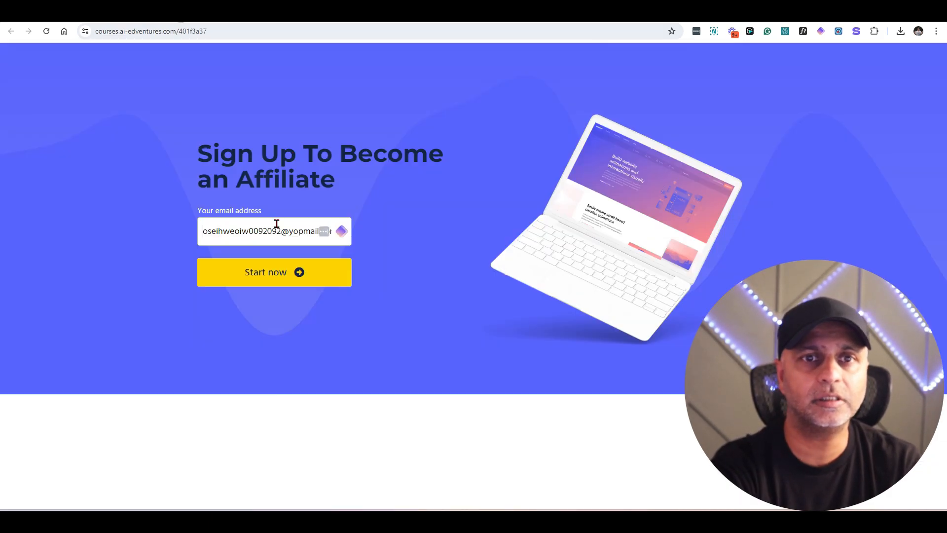
key("ctrl+a")
key("ctrl+v")
left_click(291, 282)
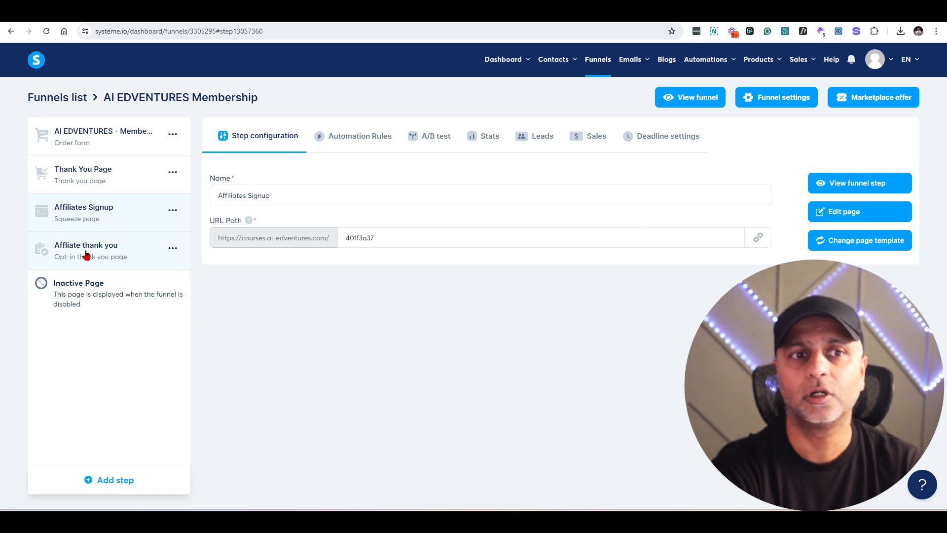
Step: Open the Affliate thank you funnel step and view the live page displayed after affiliate registration
left_click(127, 267)
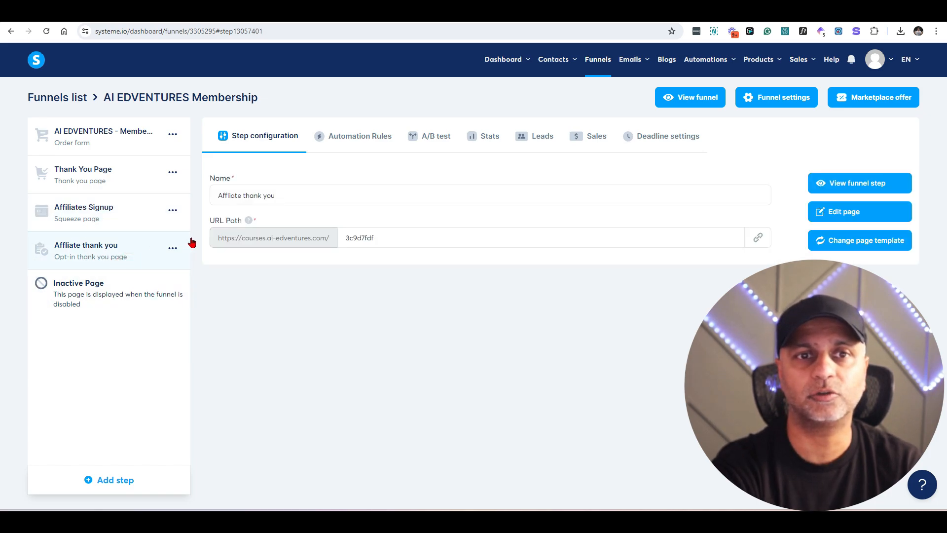
key("ctrl+Tab")
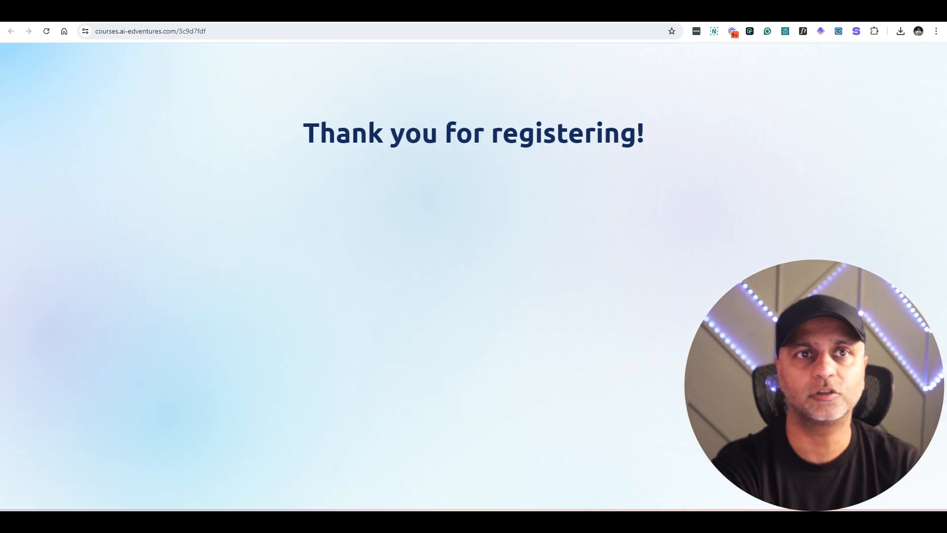
Step: Switch to the YOPmail inbox and examine the unique affiliate ID in the "Your affiliate link and details" email
key("ctrl+Tab")
left_click(516, 365)
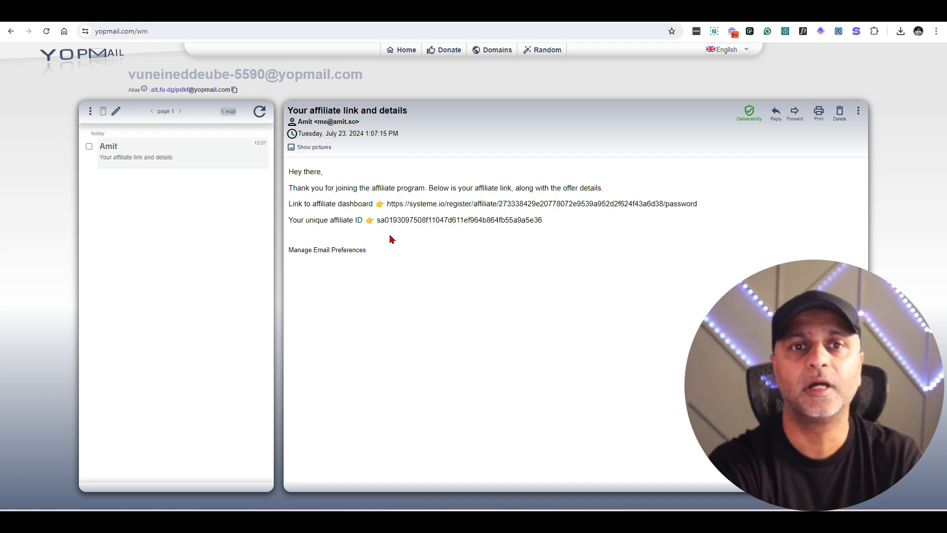
left_click_drag(376, 221, 583, 222)
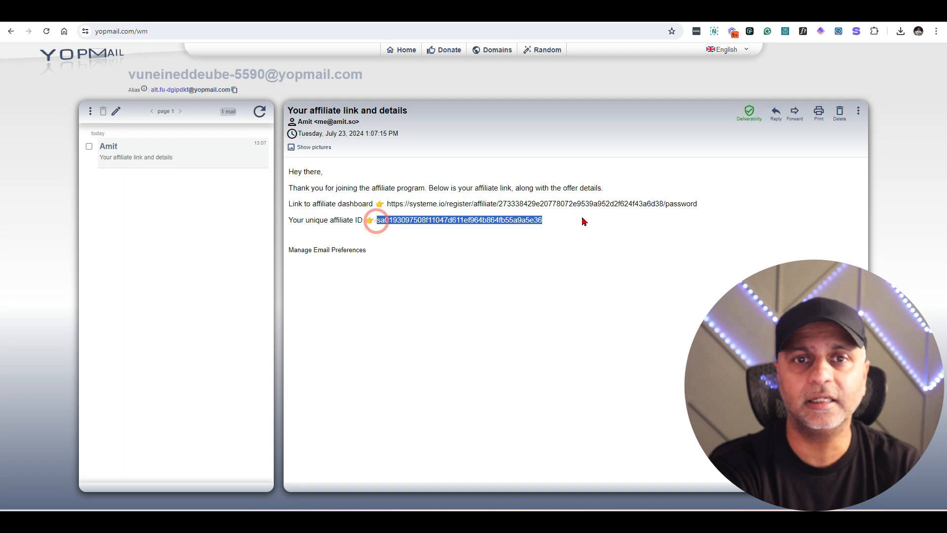
Step: Open the emailed affiliate dashboard link in a separate browser window and create the affiliate account with a password, without saving it in the browser
left_click_drag(387, 204, 705, 210)
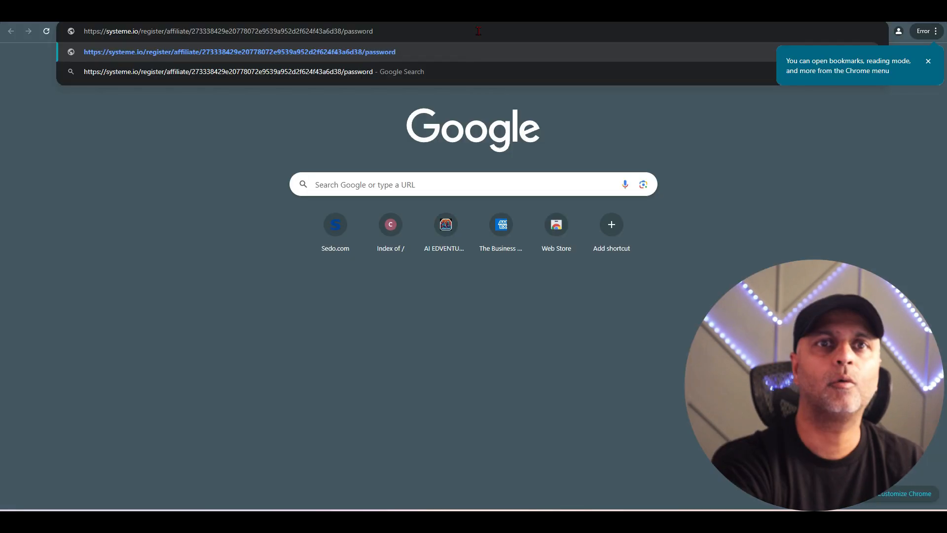
key("Return")
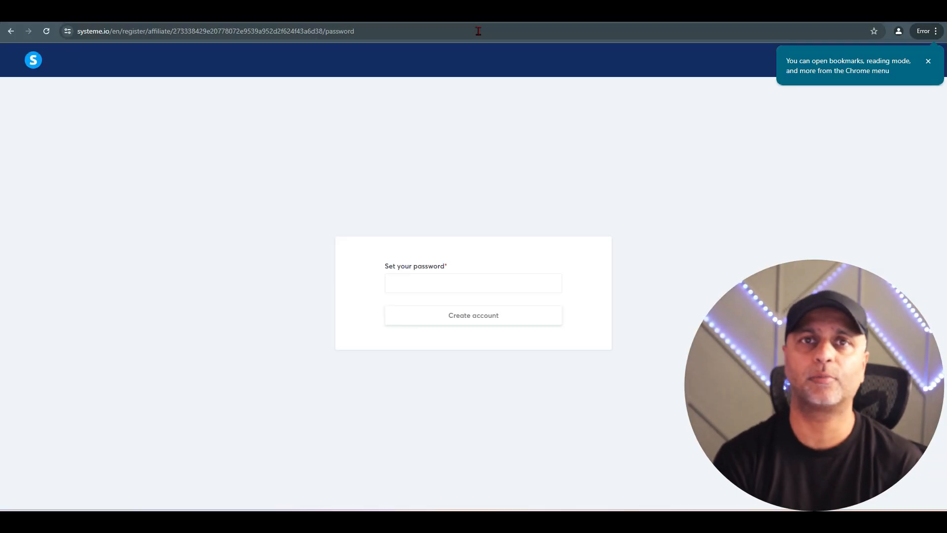
left_click(450, 292)
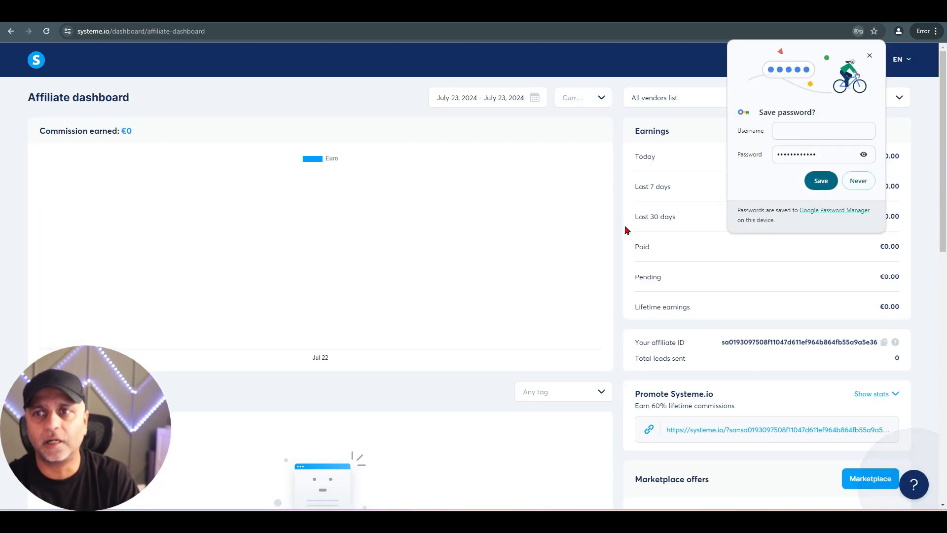
left_click(870, 55)
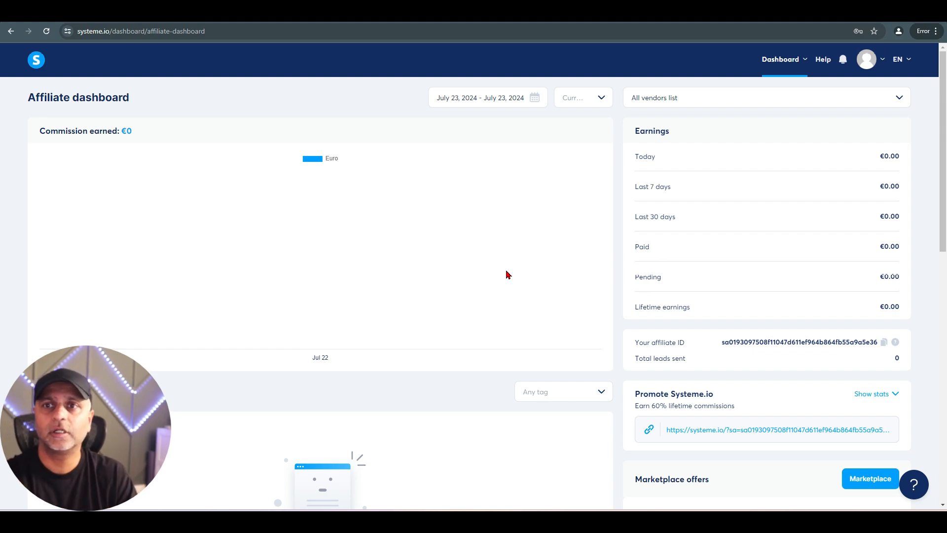
Step: Examine the affiliate dashboard's date range options, commission earned, payments, leads and earnings sections
left_click(537, 103)
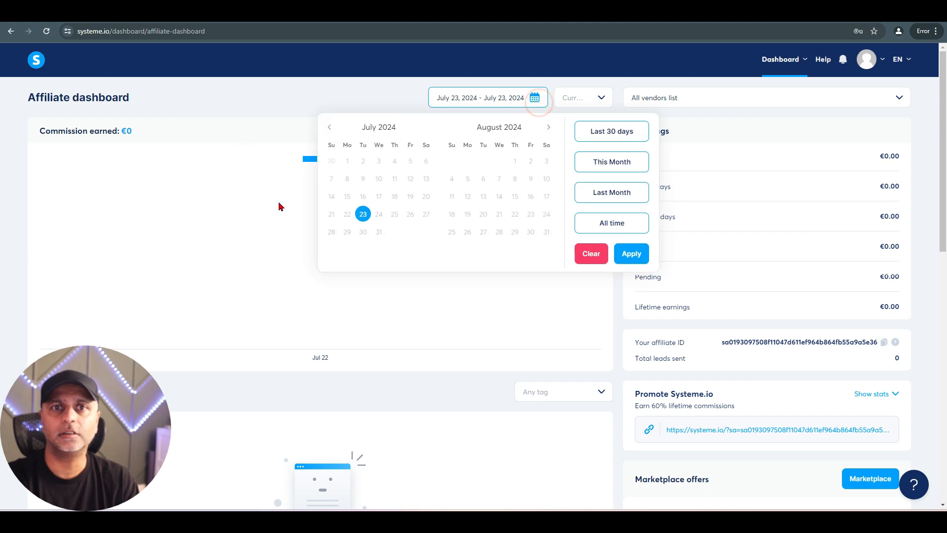
left_click(393, 94)
left_click_drag(39, 132, 154, 140)
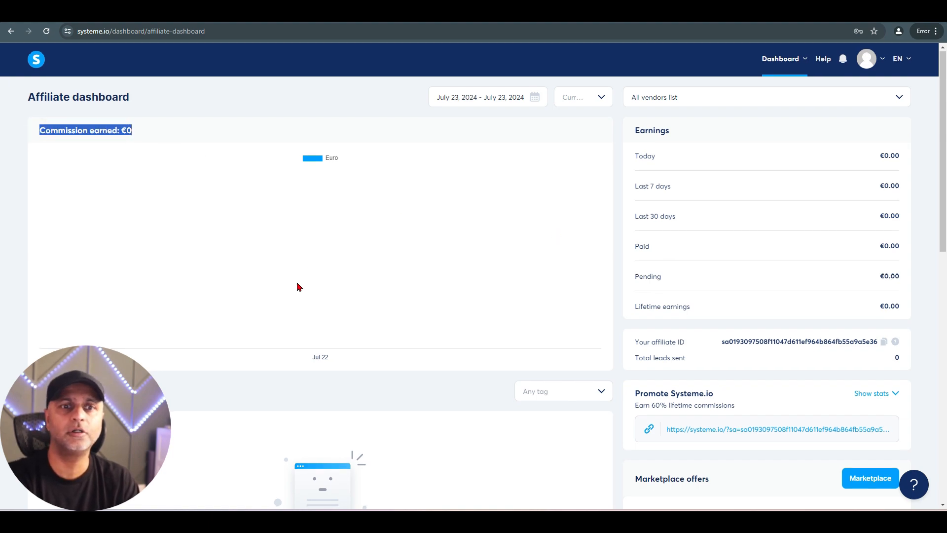
scroll(297, 287, "down", 3)
scroll(387, 301, "down", 3)
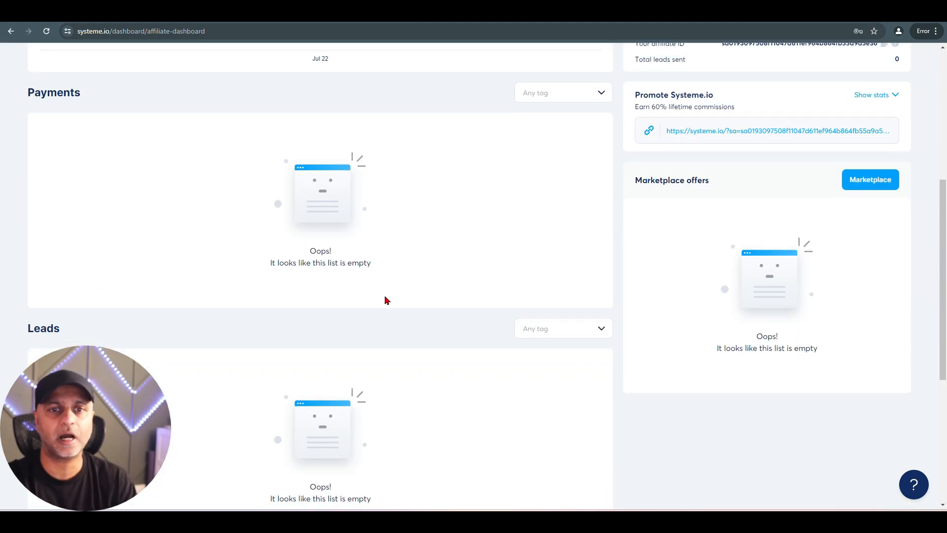
scroll(386, 300, "down", 5)
scroll(493, 258, "down", 1)
scroll(590, 347, "up", 6)
scroll(590, 348, "up", 4)
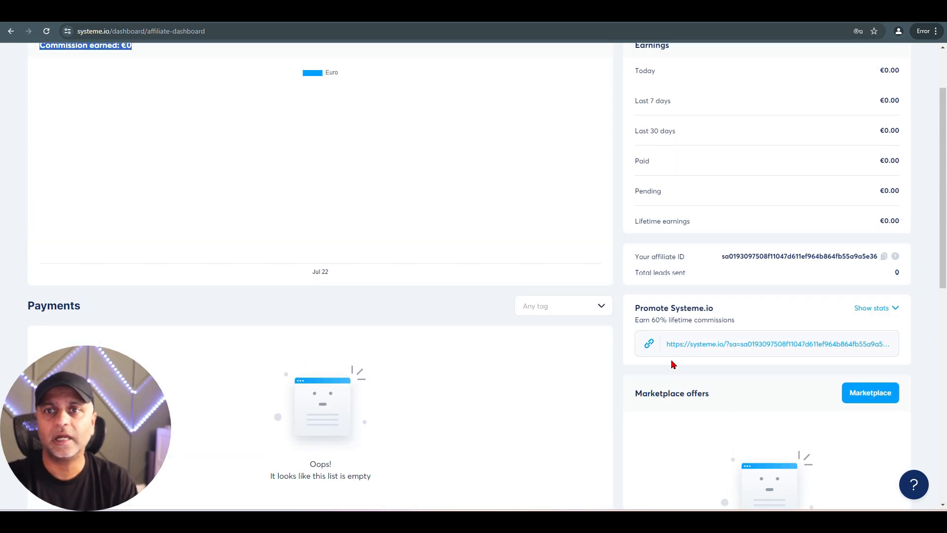
scroll(669, 363, "up", 2)
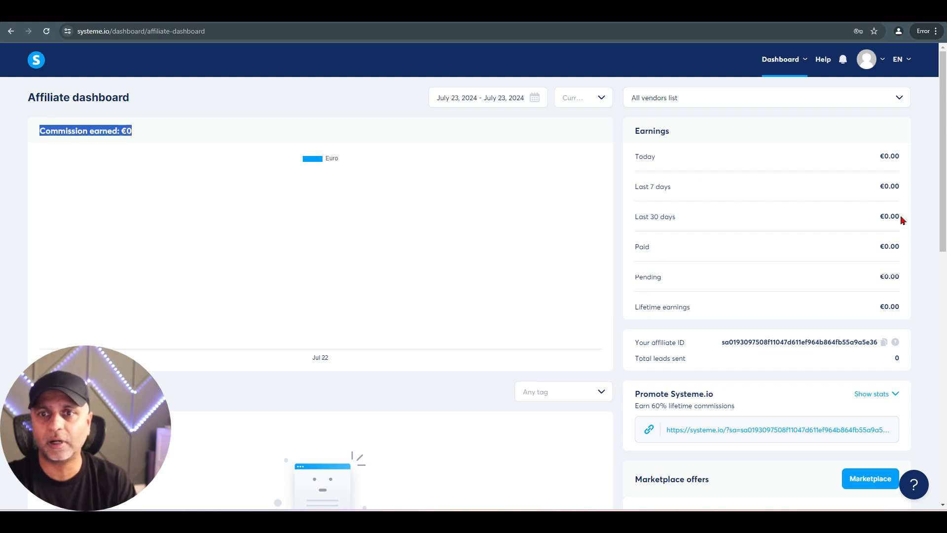
Step: Copy the affiliate ID from the dashboard and check the Promote Systeme.io stats and marketplace offers
scroll(900, 217, "down", 3)
left_click(884, 196)
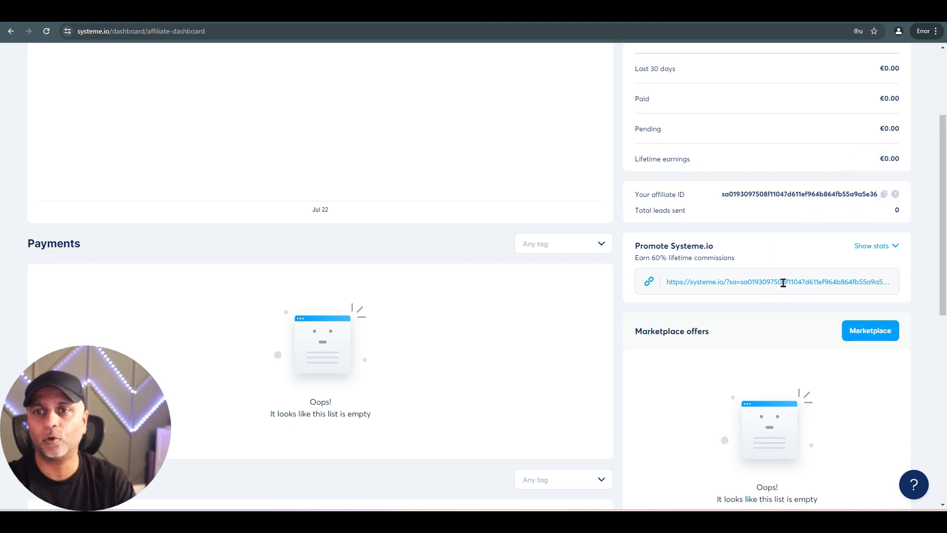
left_click(877, 249)
left_click(879, 251)
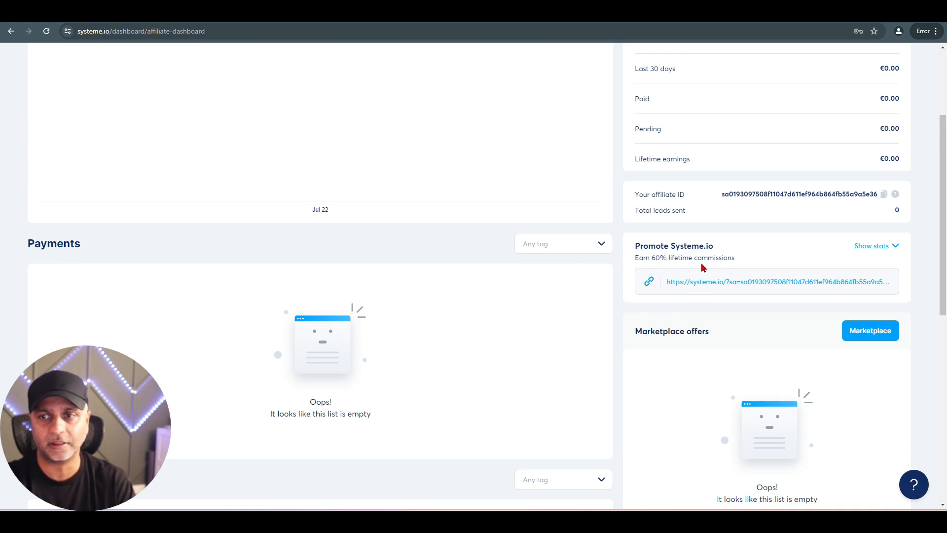
scroll(670, 280, "down", 4)
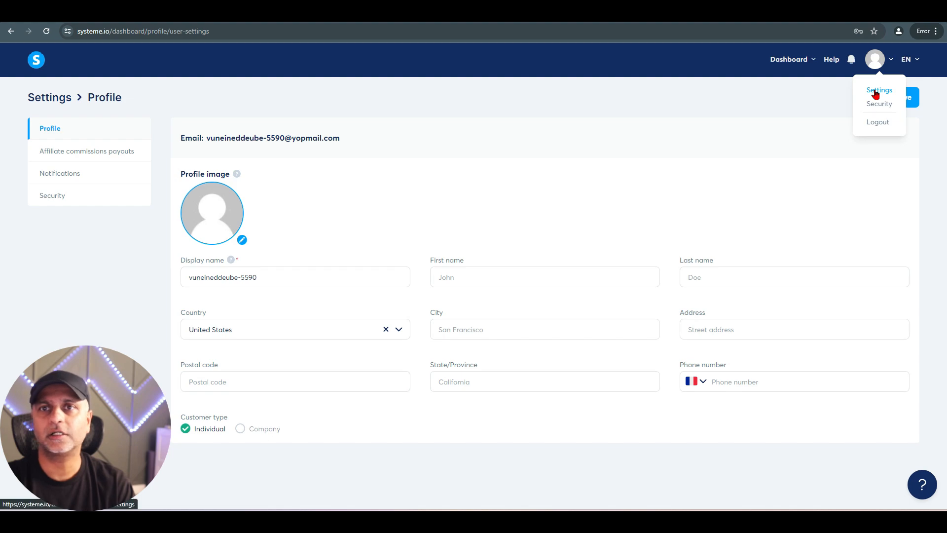
Step: Review the affiliate's account settings, covering the commission payout methods, the notification options and the Security page
left_click(65, 151)
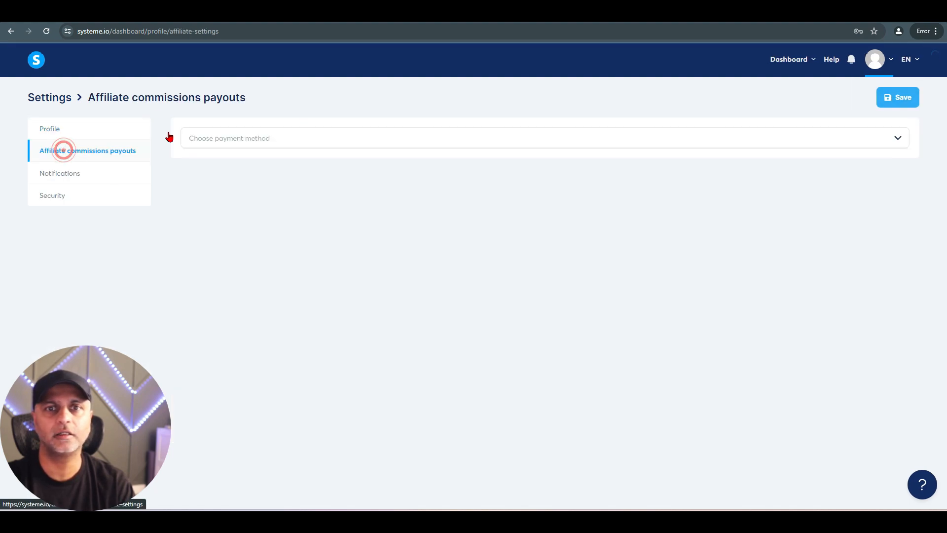
left_click(260, 137)
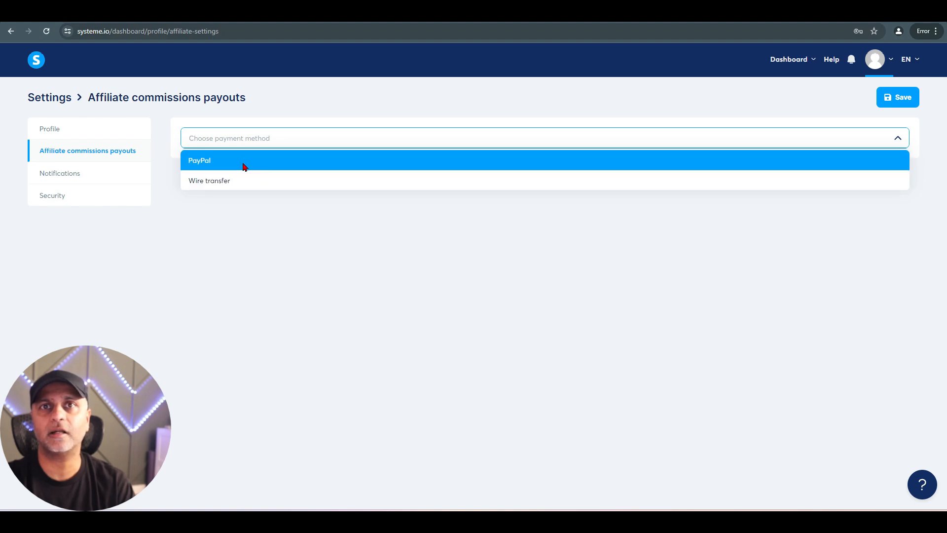
left_click(87, 171)
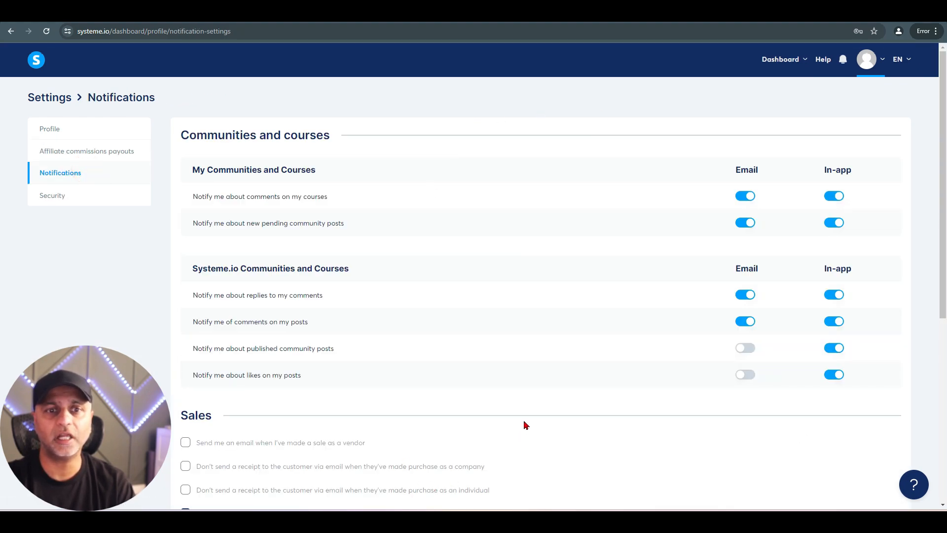
scroll(524, 423, "down", 5)
scroll(524, 423, "up", 5)
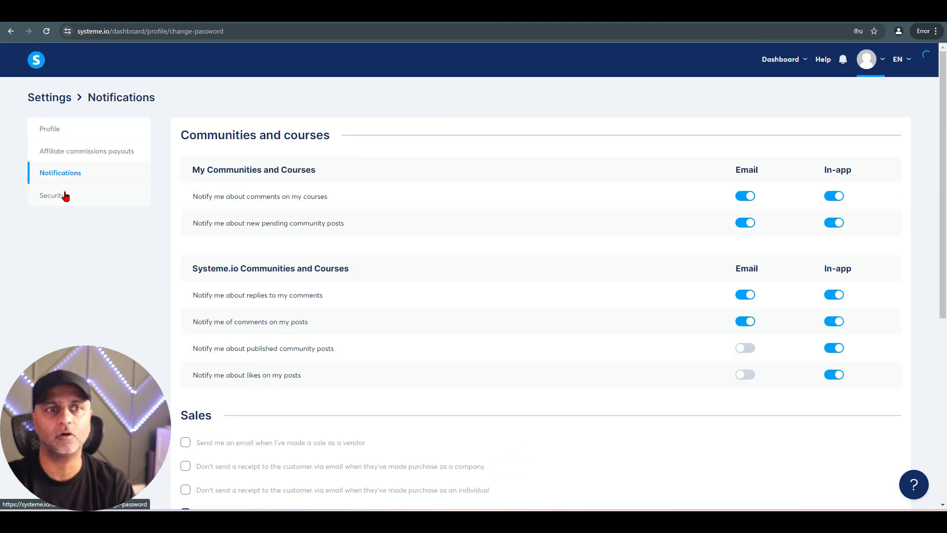
left_click(65, 194)
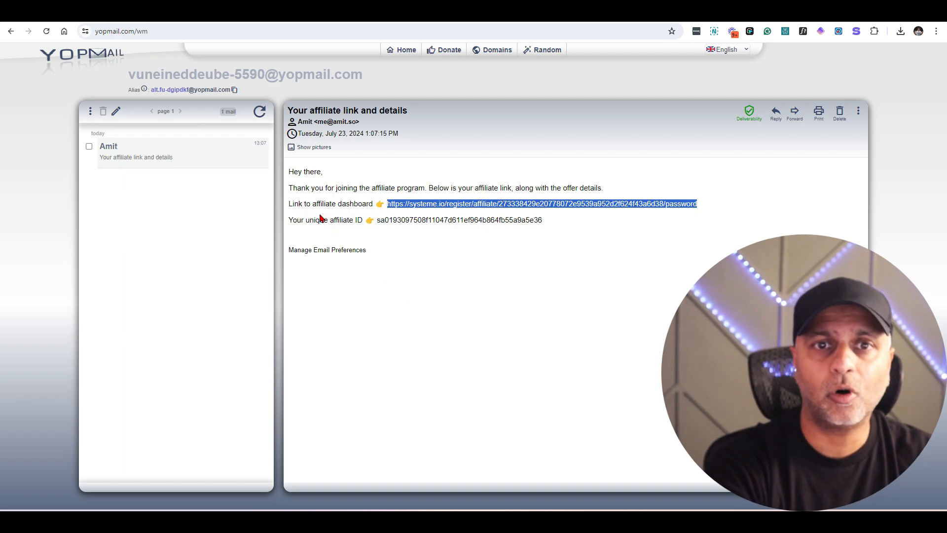
Step: Copy the unique affiliate ID from the YOPmail email, and copy the URL of the AI EDVENTURES - Membership Checkout funnel step
left_click_drag(375, 220, 554, 220)
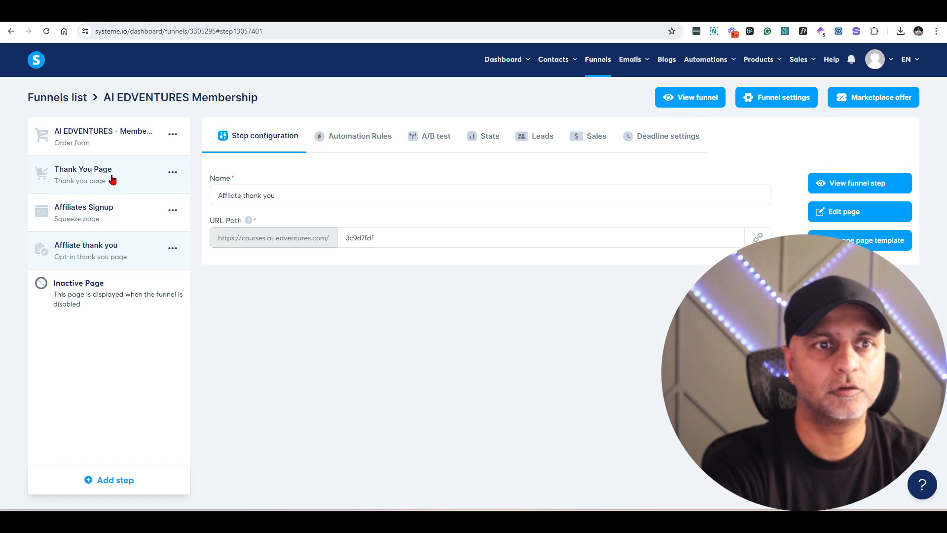
left_click(112, 179)
left_click(96, 144)
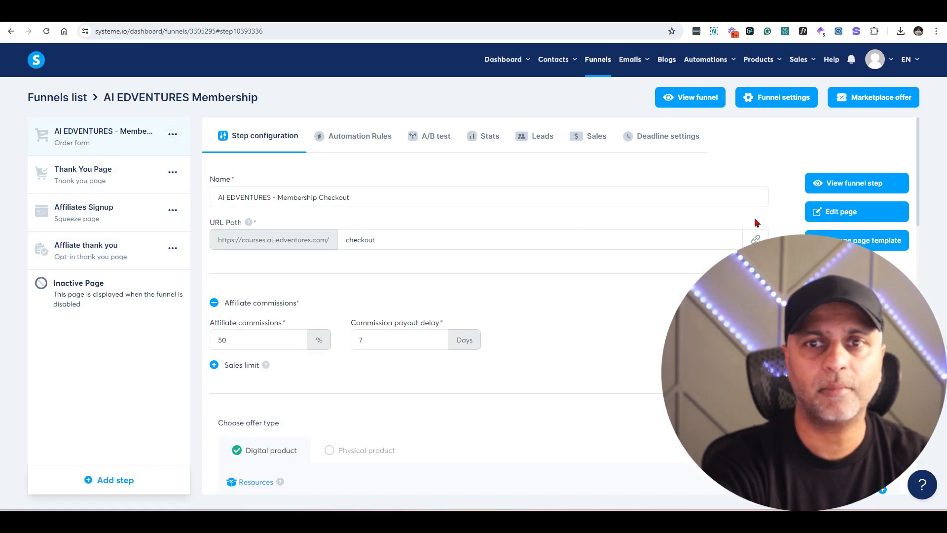
left_click(755, 239)
Step: In a new browser tab, build the affiliate link from the copied checkout URL, "/?" and the affiliate ID, and open it
key("ctrl+t")
key("ctrl+v")
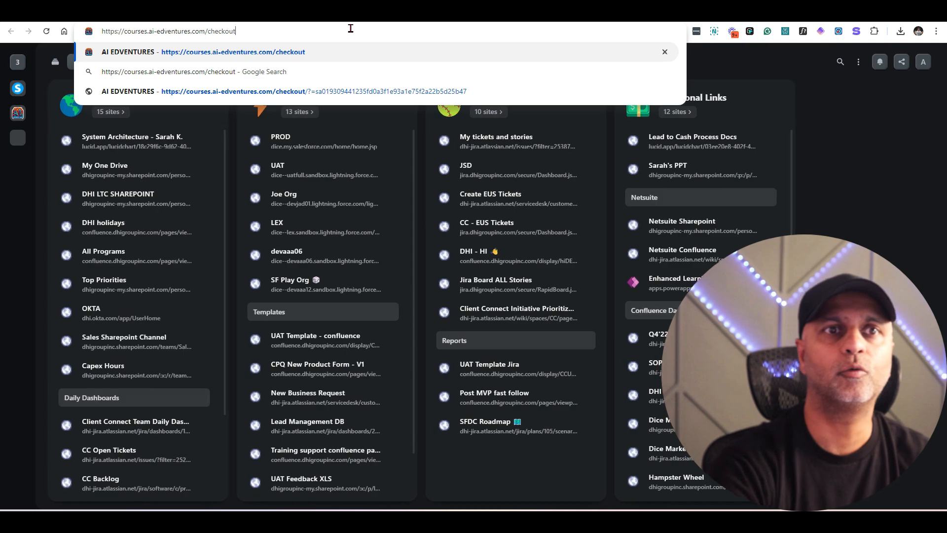
type("/")
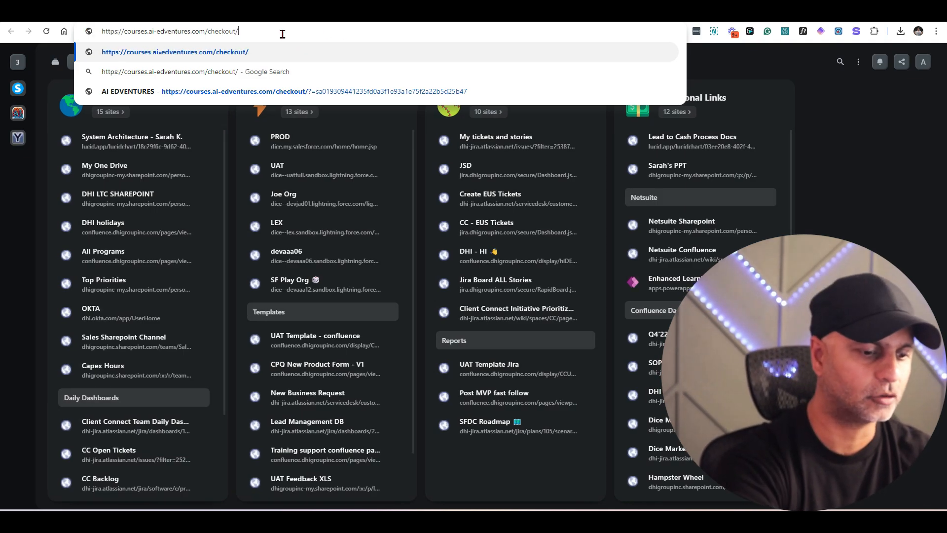
type("?")
key("ctrl+v")
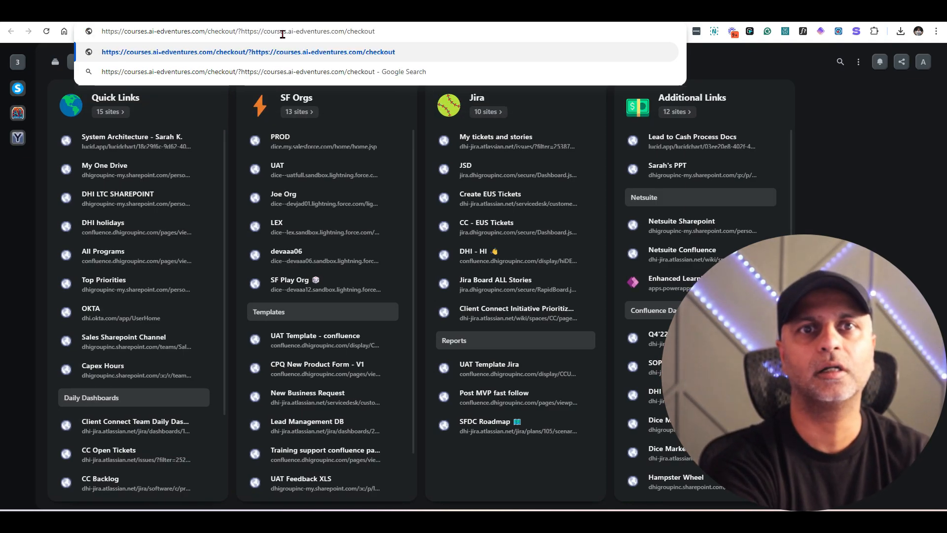
key("ctrl+z")
key("super+v")
key("Down")
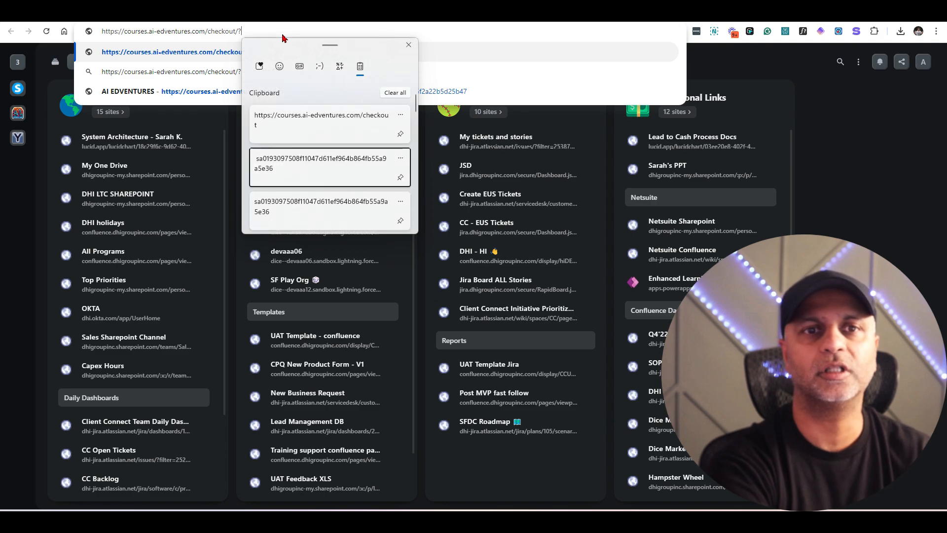
key("Return")
key("Return")
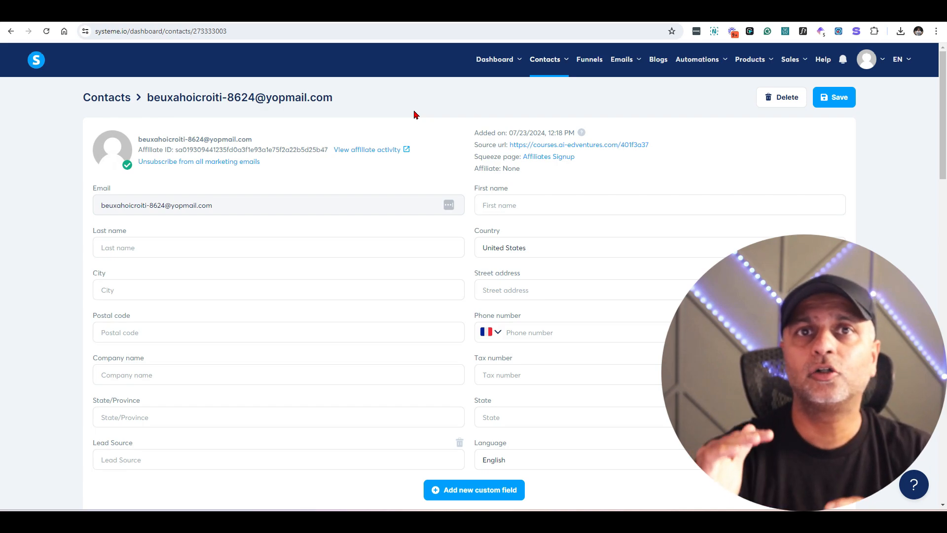
Step: Open the "Funnel step form subscribed" automation rule of the Affiliates Signup step in the AI EDVENTURES Membership funnel
left_click(590, 59)
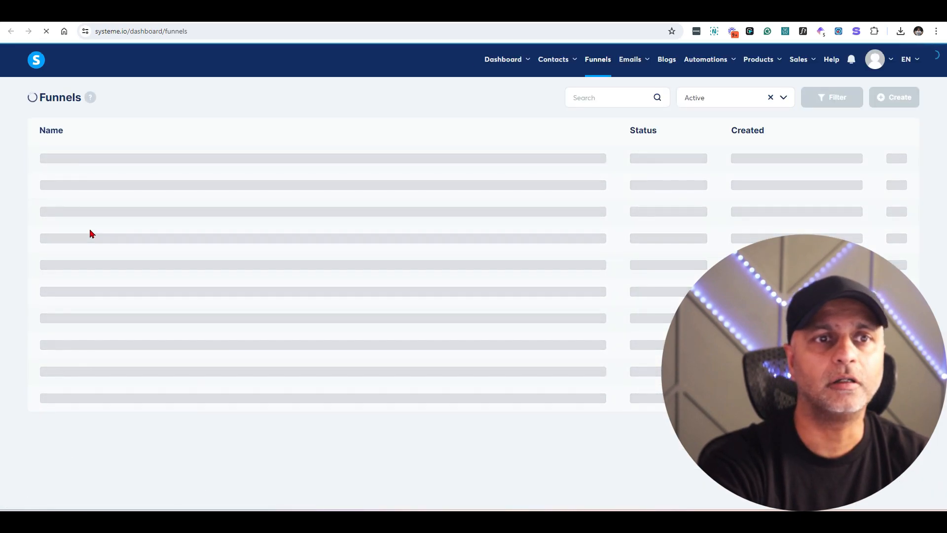
left_click(107, 273)
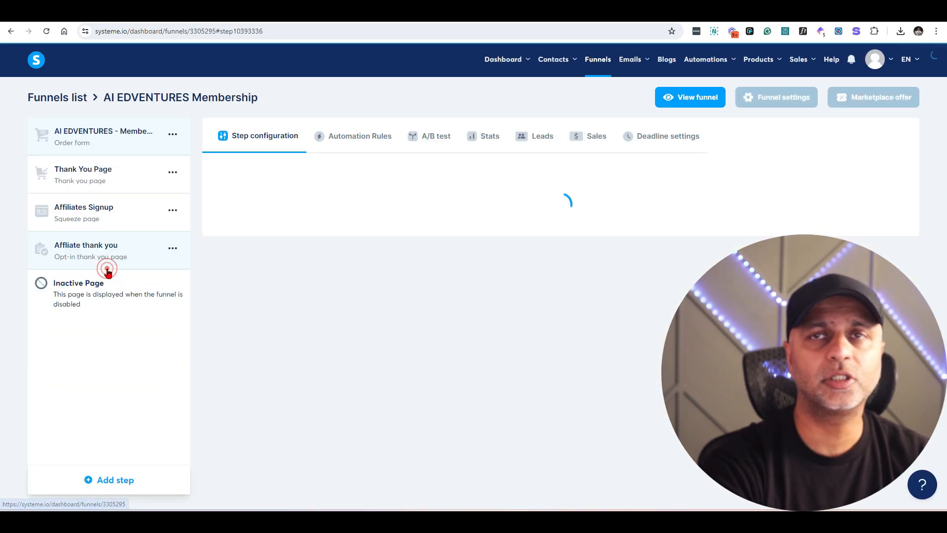
left_click(96, 213)
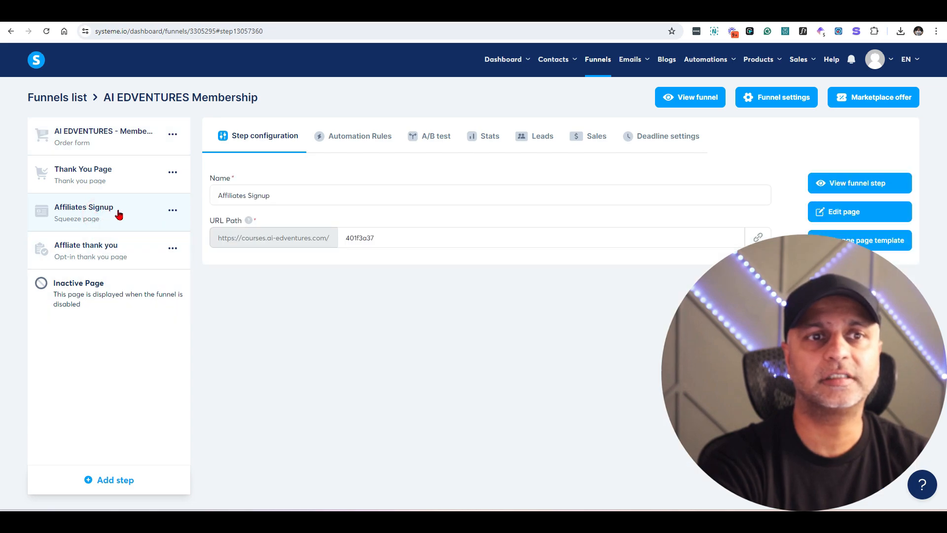
left_click(370, 135)
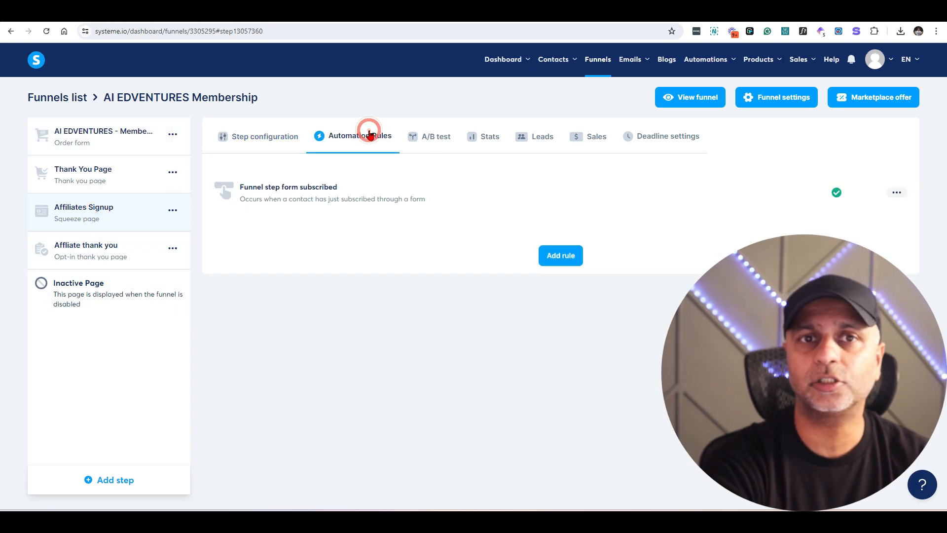
left_click(330, 199)
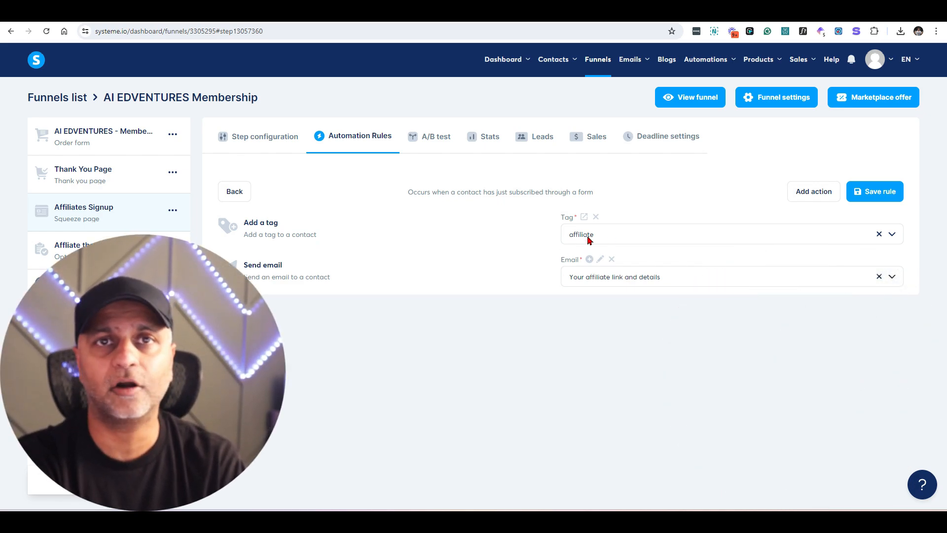
Step: Open the rule's "Your affiliate link and details" email and examine the substitution variables for the affiliate dashboard URL and affiliate ID
left_click(599, 259)
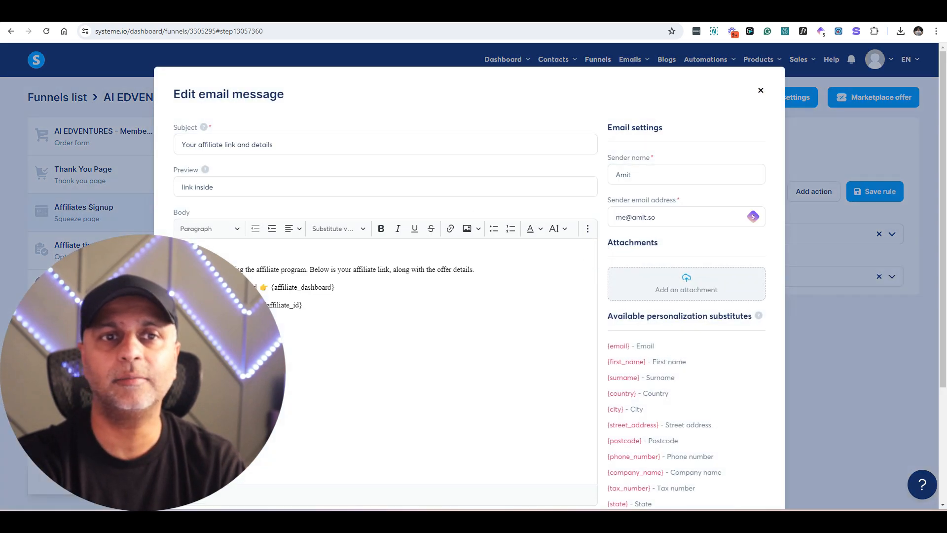
left_click_drag(350, 286, 277, 287)
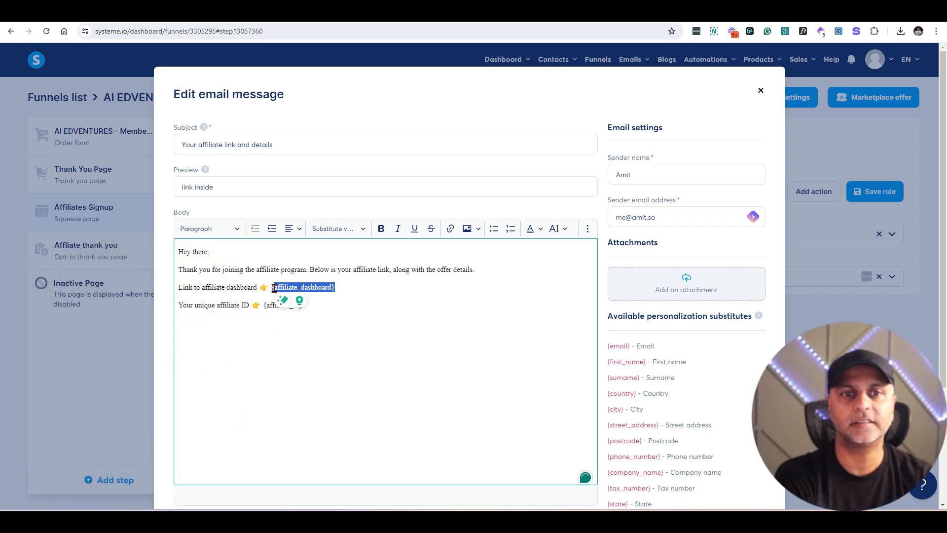
left_click(325, 230)
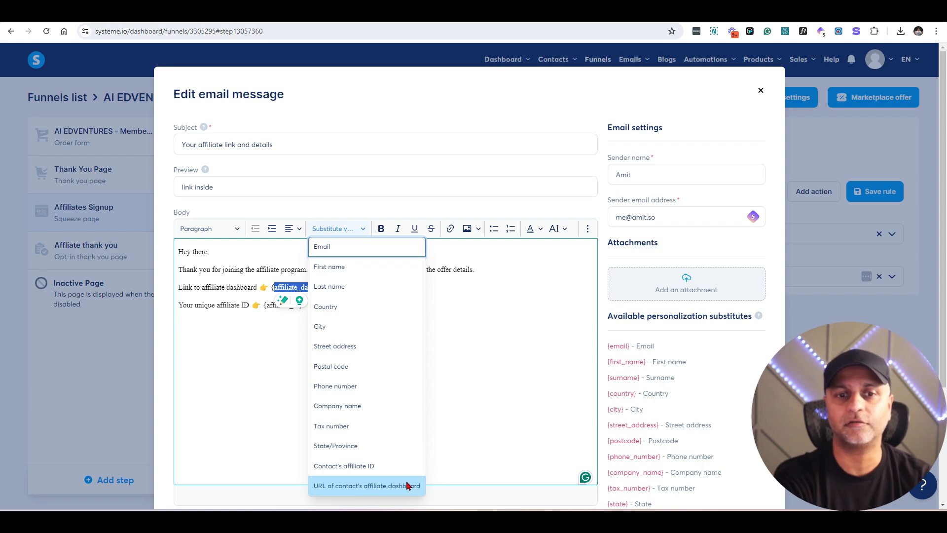
left_click(261, 373)
left_click_drag(309, 314, 265, 305)
left_click(334, 228)
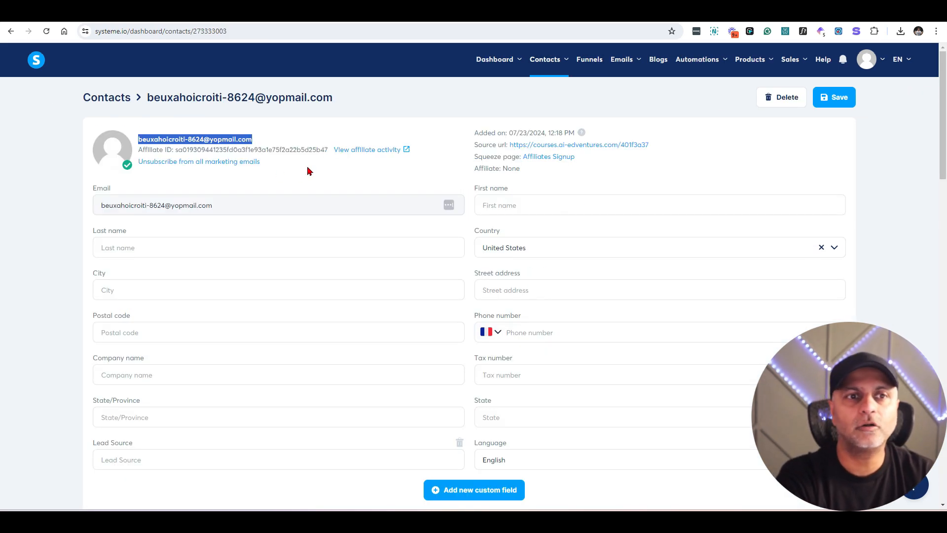
Step: Review the affiliate contact's affiliate ID, the commissions, payments, leads and invoices in its affiliate activity, and its assigned tags
left_click(307, 167)
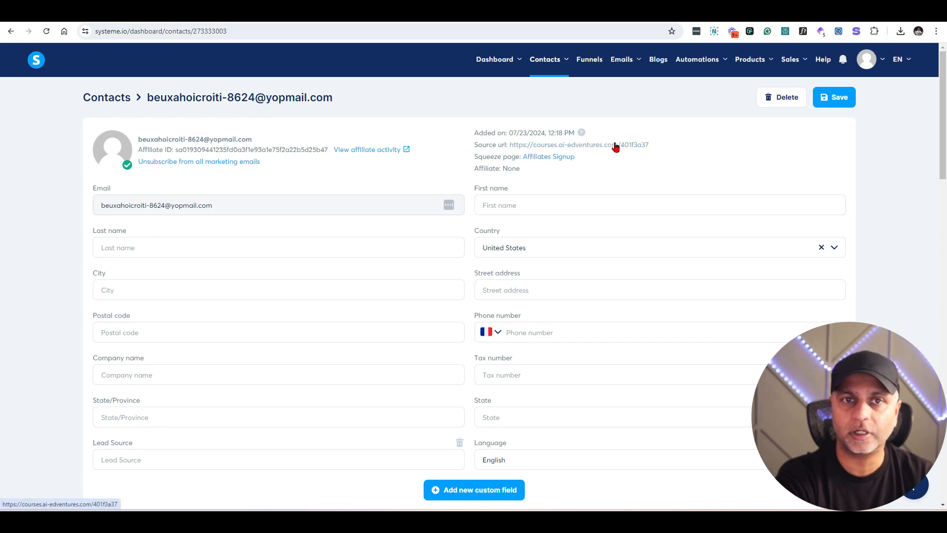
left_click_drag(329, 150, 174, 149)
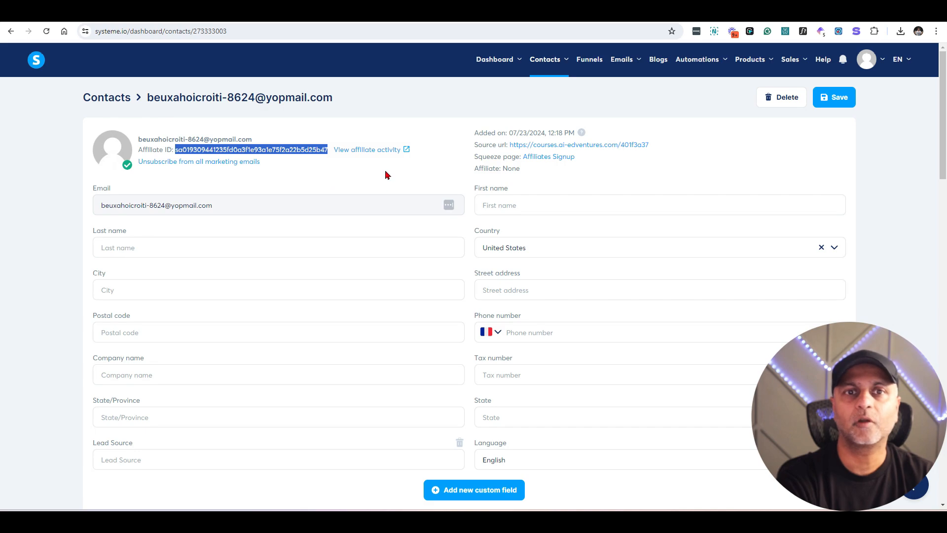
left_click(384, 151)
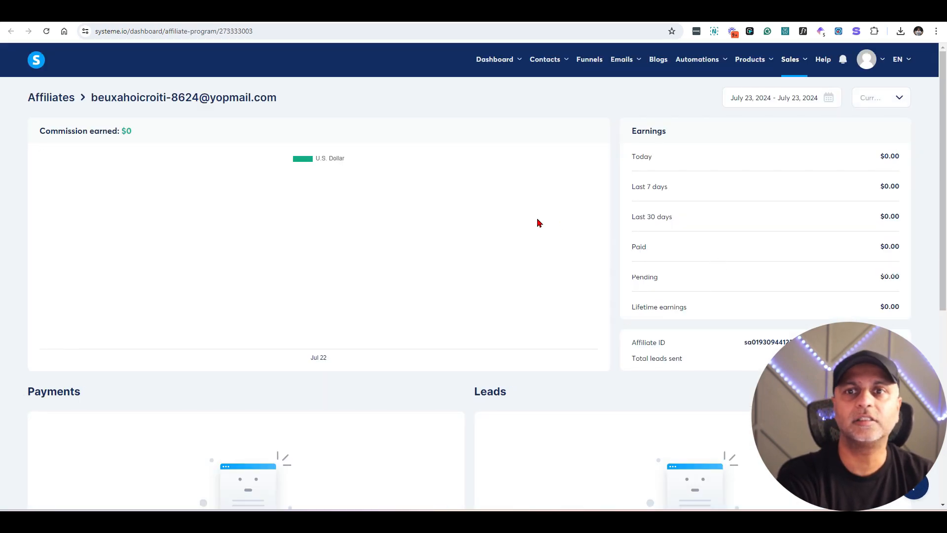
scroll(540, 221, "down", 5)
scroll(539, 223, "down", 2)
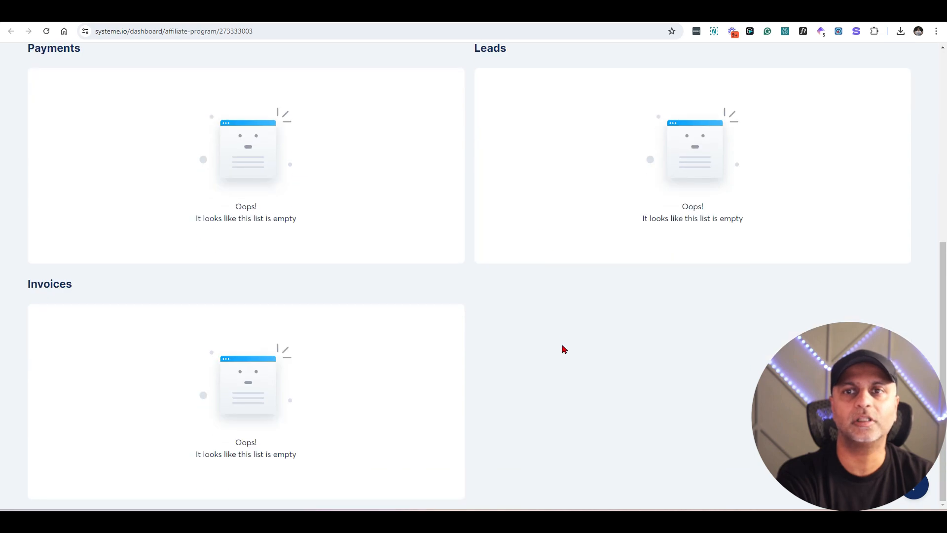
scroll(562, 348, "up", 8)
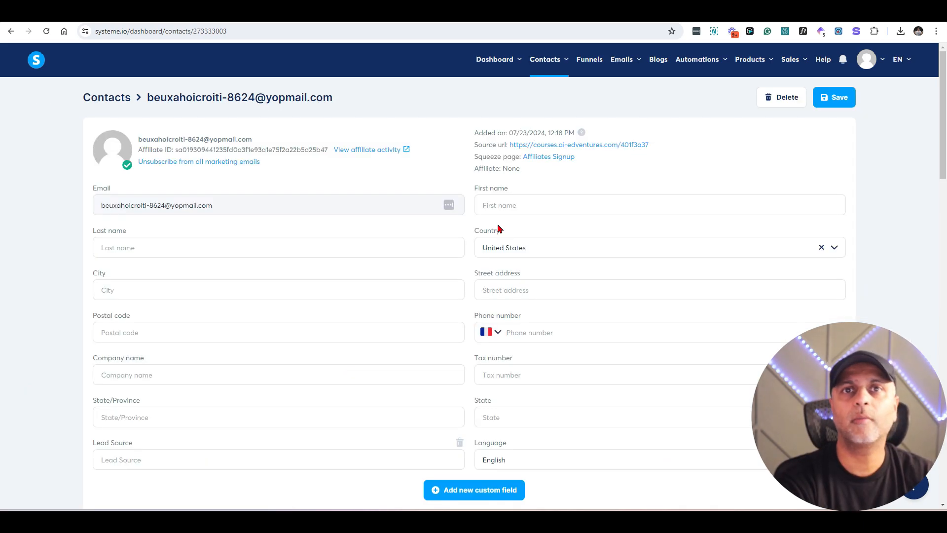
scroll(497, 228, "down", 8)
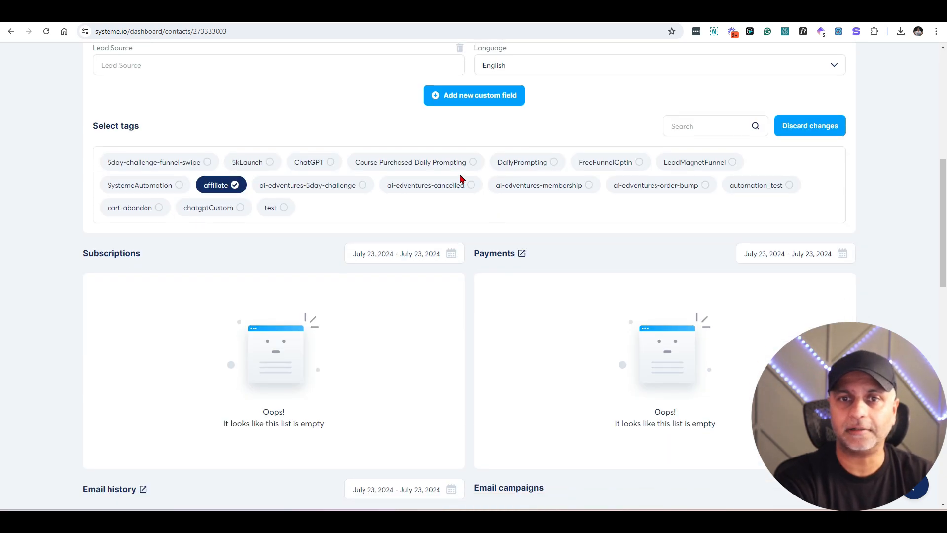
Step: Review the remaining history sections of the affiliate contact's record and open the contact record of the membership buyer
scroll(463, 175, "down", 7)
left_click_drag(205, 207, 106, 211)
left_click(124, 257)
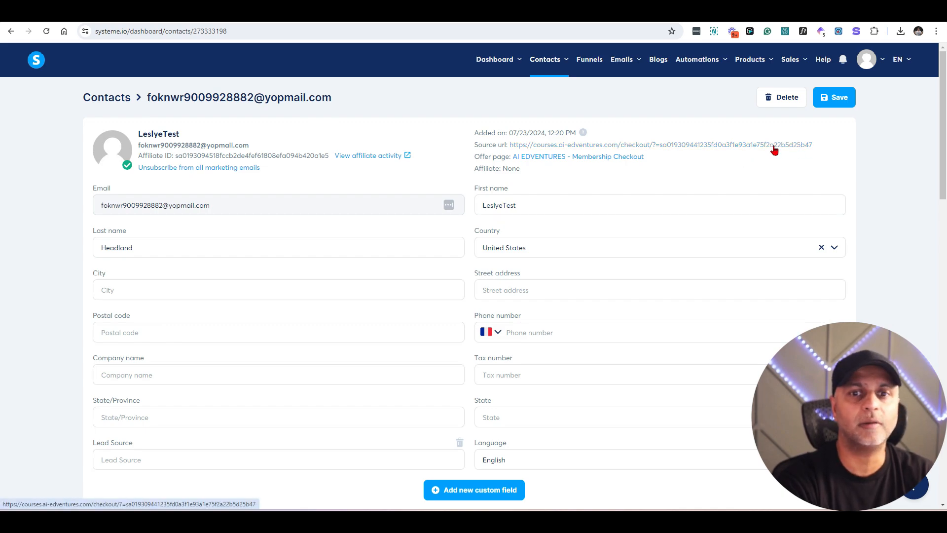
Step: Examine the buyer contact's tags, subscriptions, payments, email history, courses, automation tasks and workflows, and highlight its affiliate ID
scroll(774, 150, "down", 1)
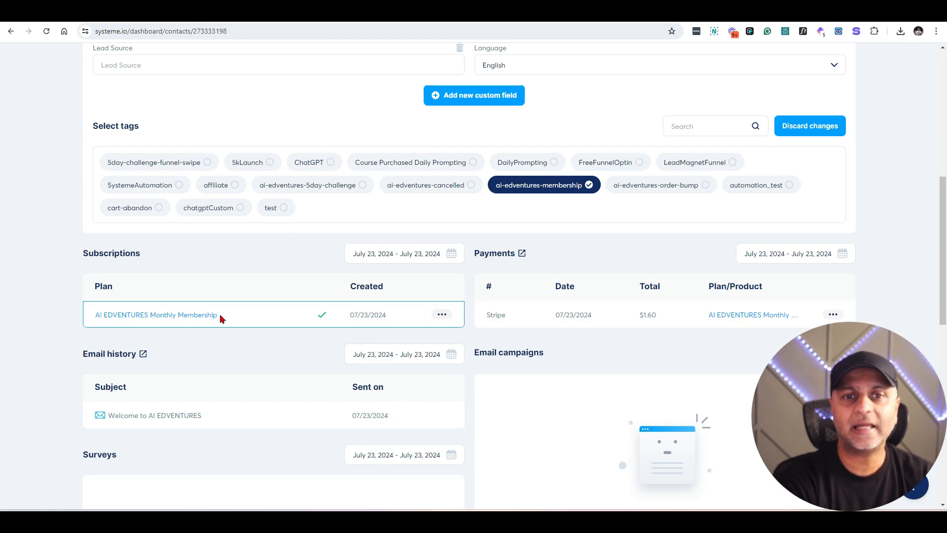
scroll(645, 321, "down", 3)
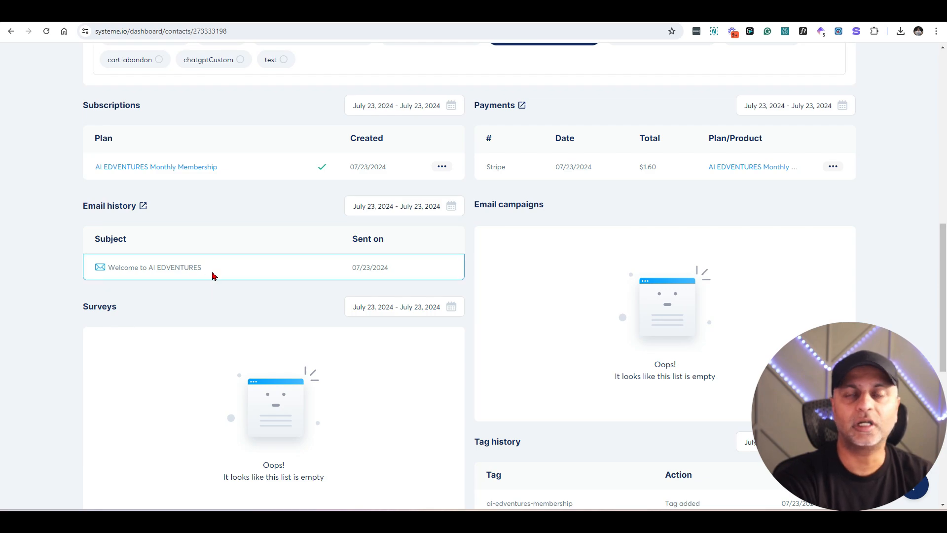
scroll(220, 266, "down", 7)
scroll(483, 460, "down", 1)
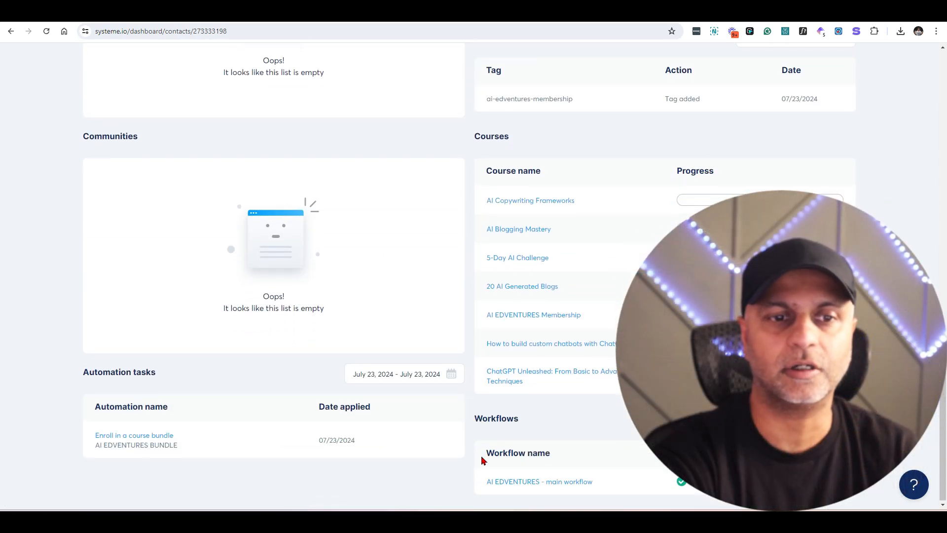
scroll(483, 460, "up", 15)
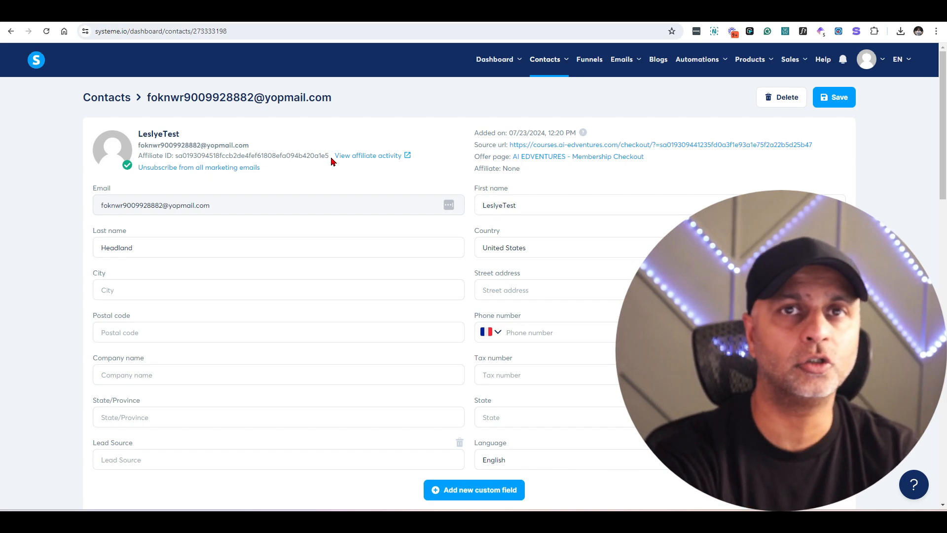
left_click_drag(183, 156, 335, 156)
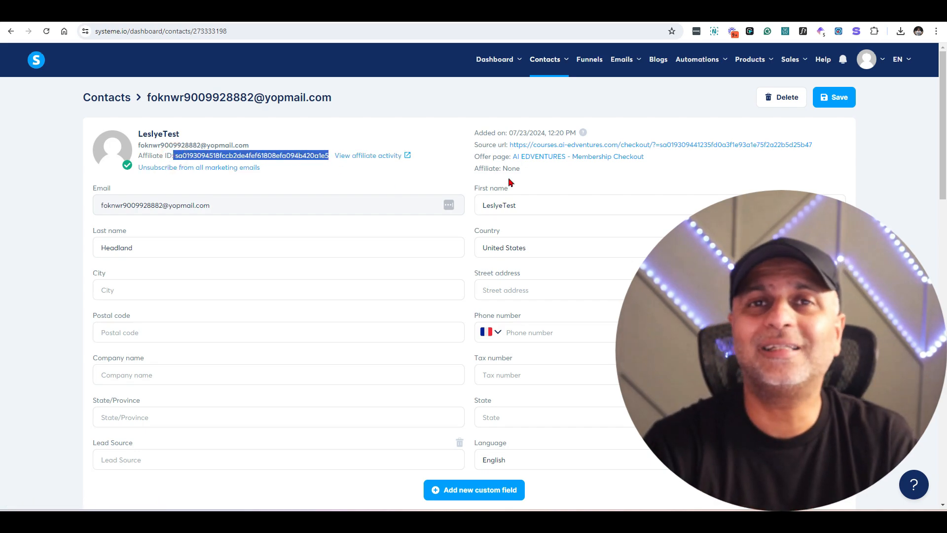